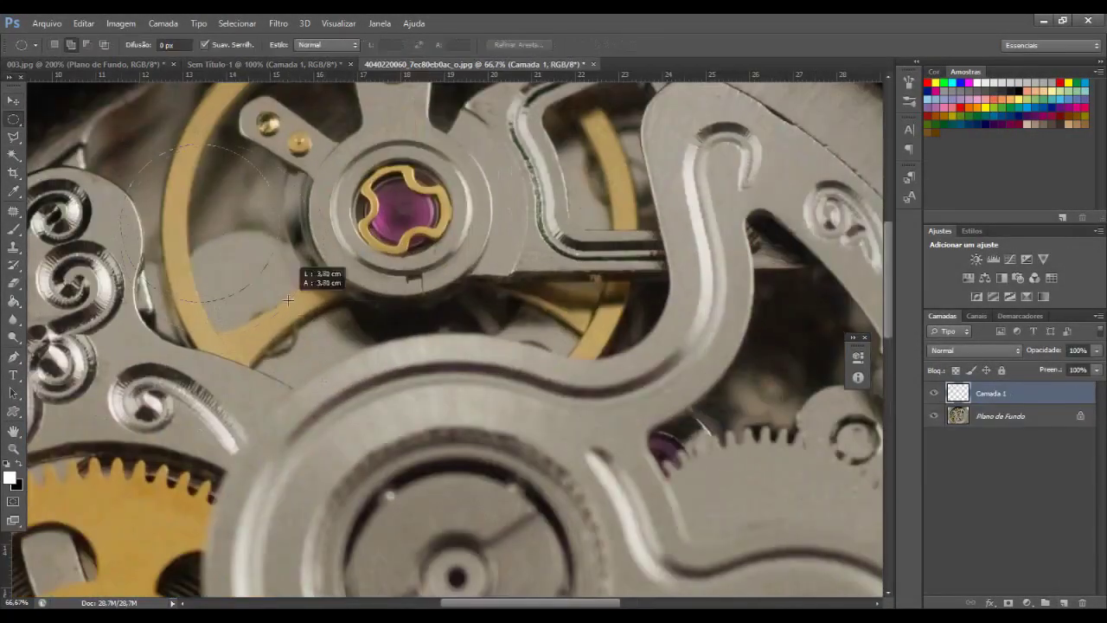
Step: Fill the circular selection with white and shift the disc rightward over the gear
key("alt+BackSpace")
key("v")
left_click_drag(259, 228, 395, 210)
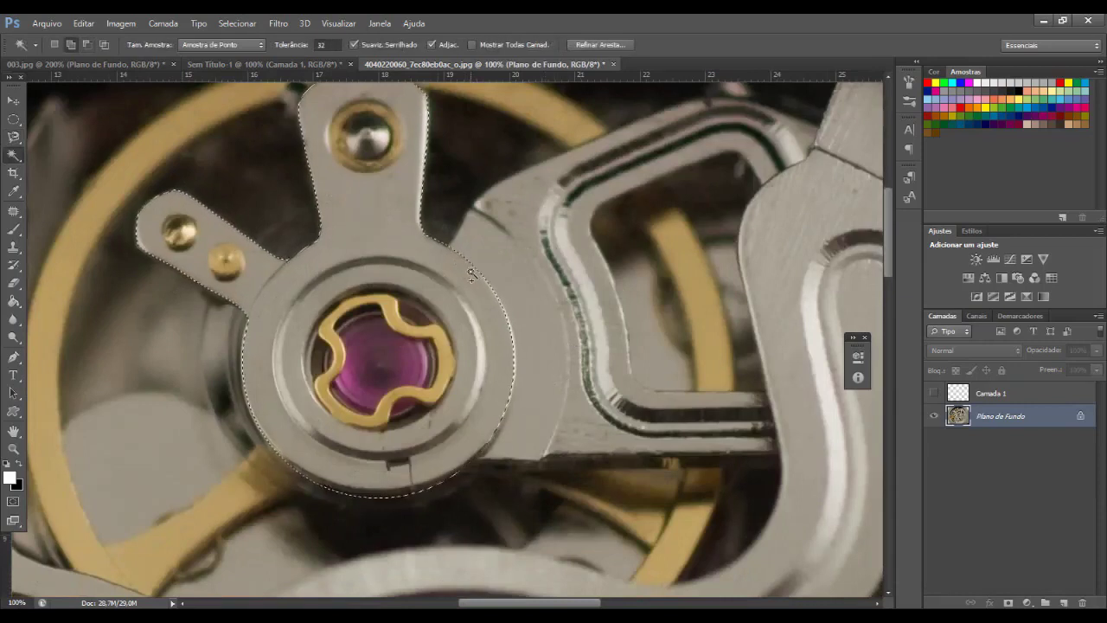
Step: Hide the white disc layer and bring the cut-out balance bridge into a new blank document
left_click(16, 102)
key("ctrl+n")
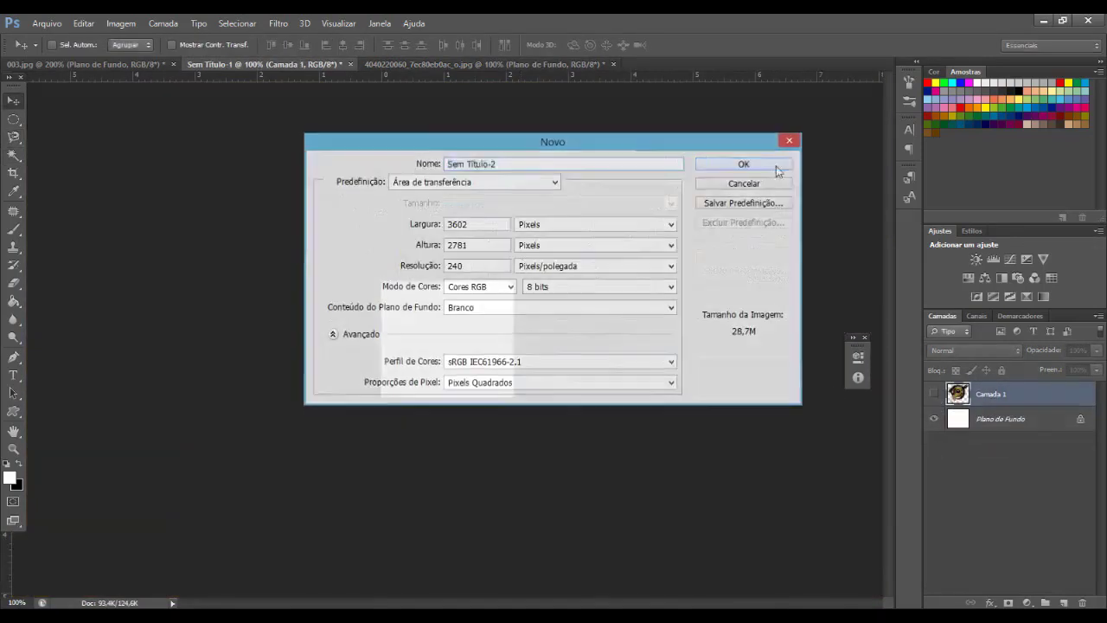
key("Return")
left_click_drag(560, 228, 604, 216)
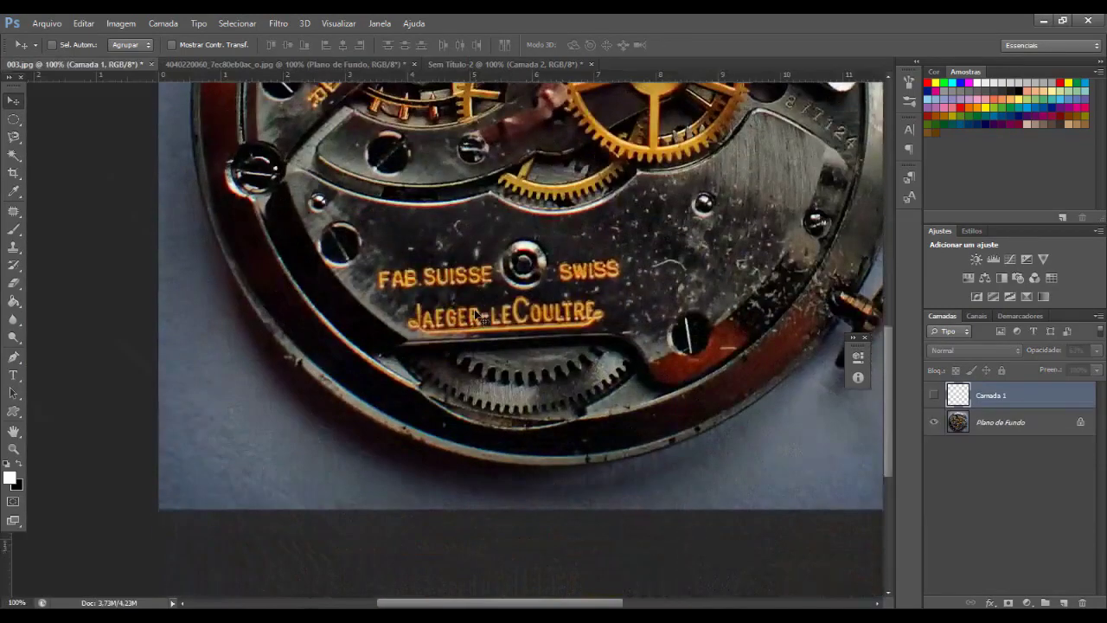
key("ctrl+plus")
key("l")
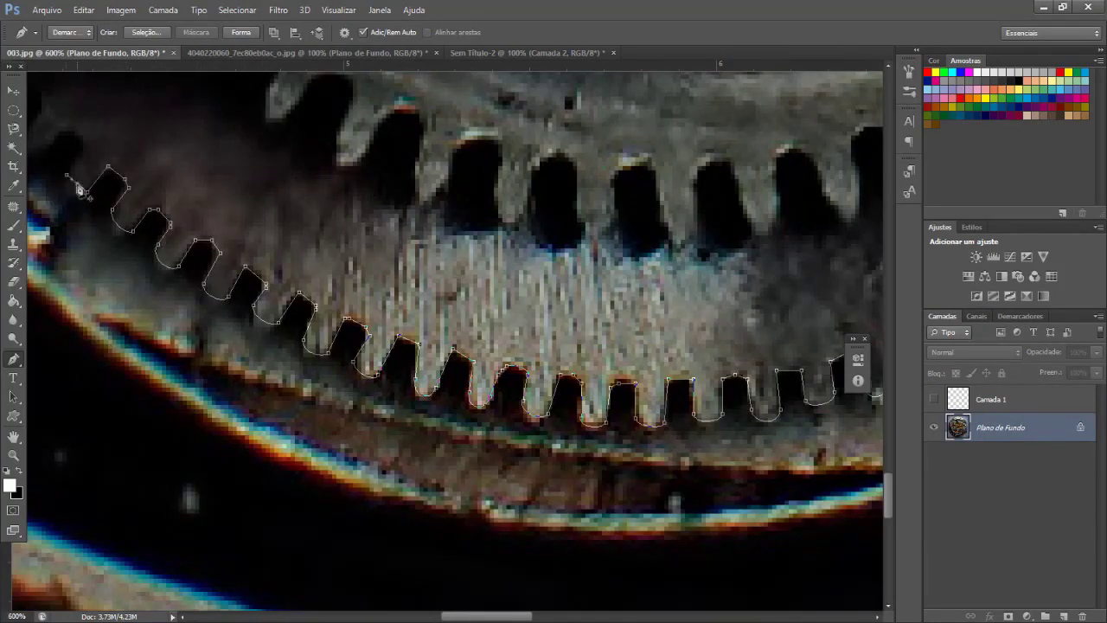
Step: Scroll and zoom in closer on the gear teeth in 003.jpg
scroll(364, 310, "up", 3)
scroll(365, 310, "left", 5)
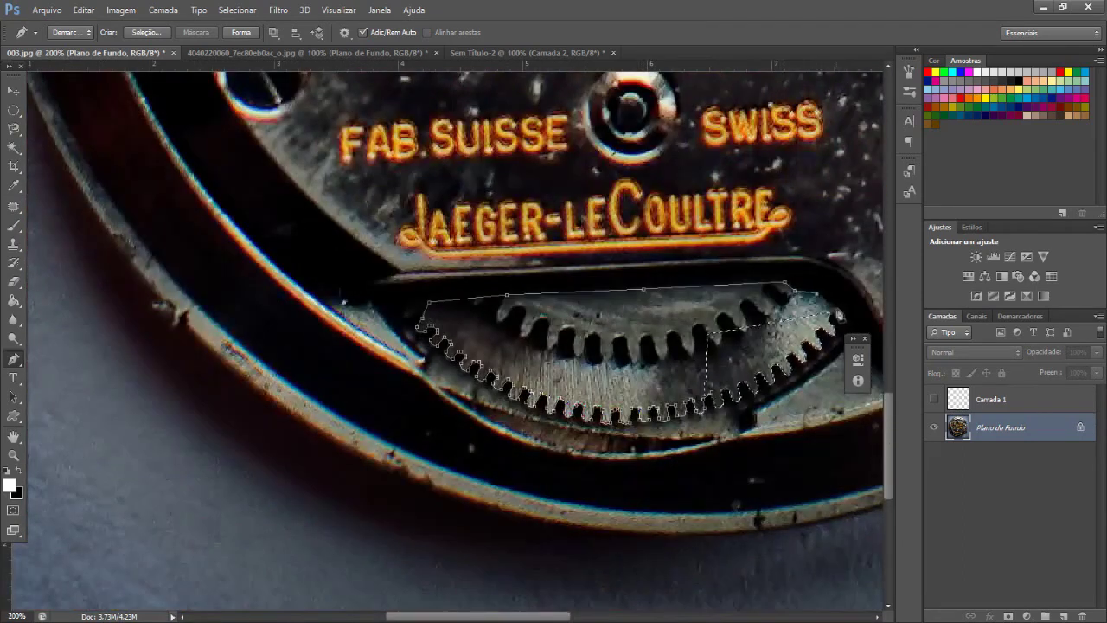
key("ctrl+plus")
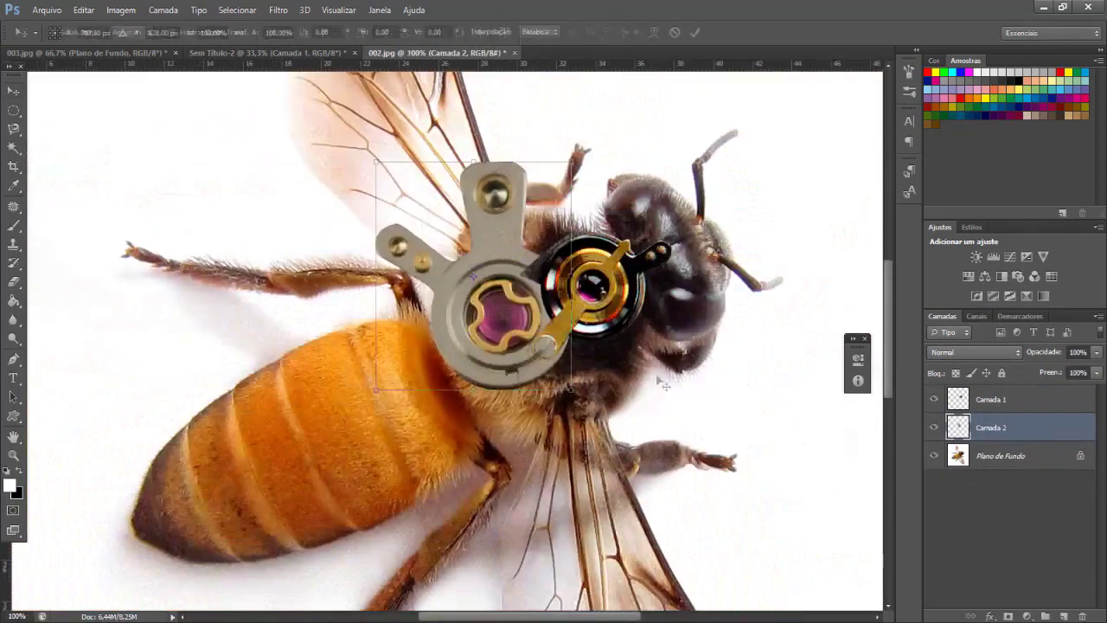
Step: Shrink the silver watch plate onto the thorax and move a duplicate into place
left_click_drag(519, 354, 530, 370)
key("Return")
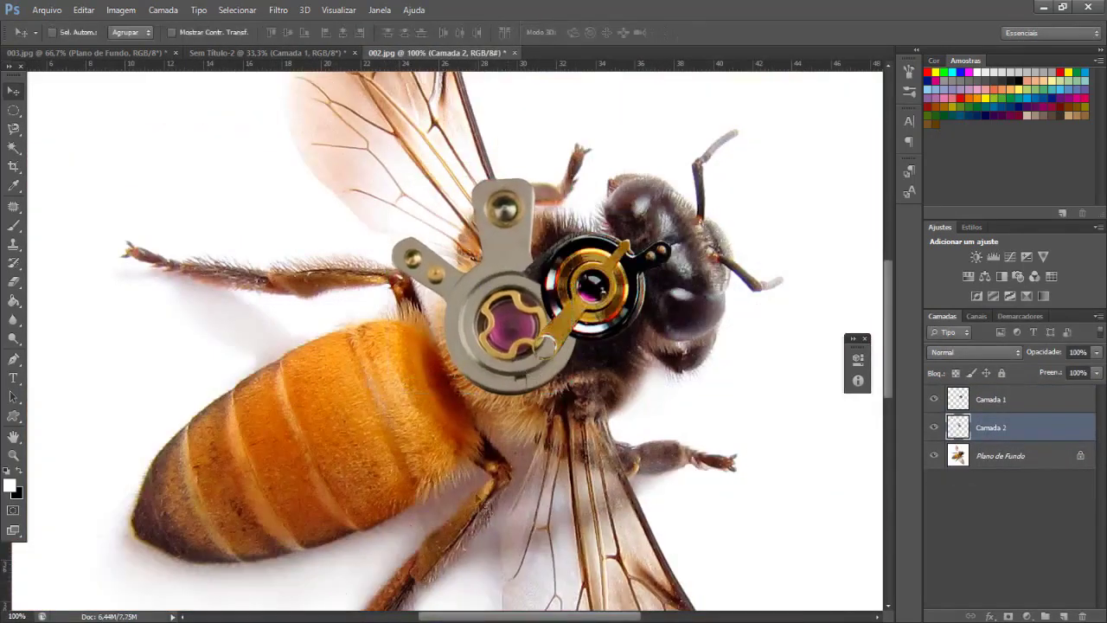
key("ctrl+j")
key("ctrl+t")
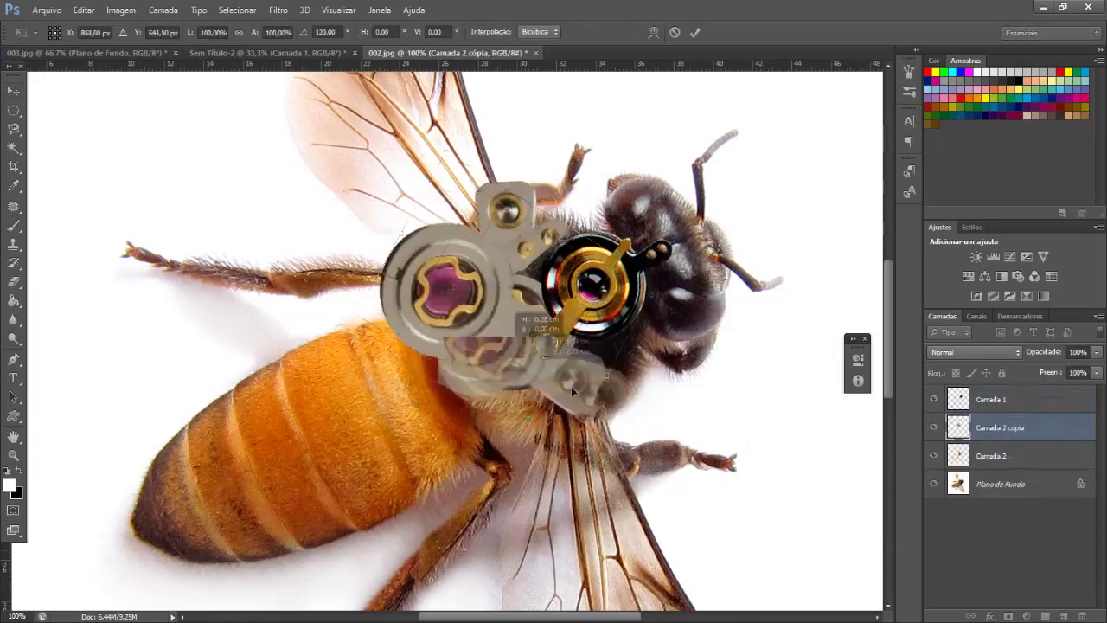
left_click_drag(571, 386, 649, 432)
Step: Flip the plate copy horizontally, rotate it and adjust its lower arms
right_click(544, 140)
left_click(593, 353)
left_click_drag(510, 207, 593, 350)
key("Return")
key("ctrl+t")
left_click_drag(568, 344, 659, 331)
key("Return")
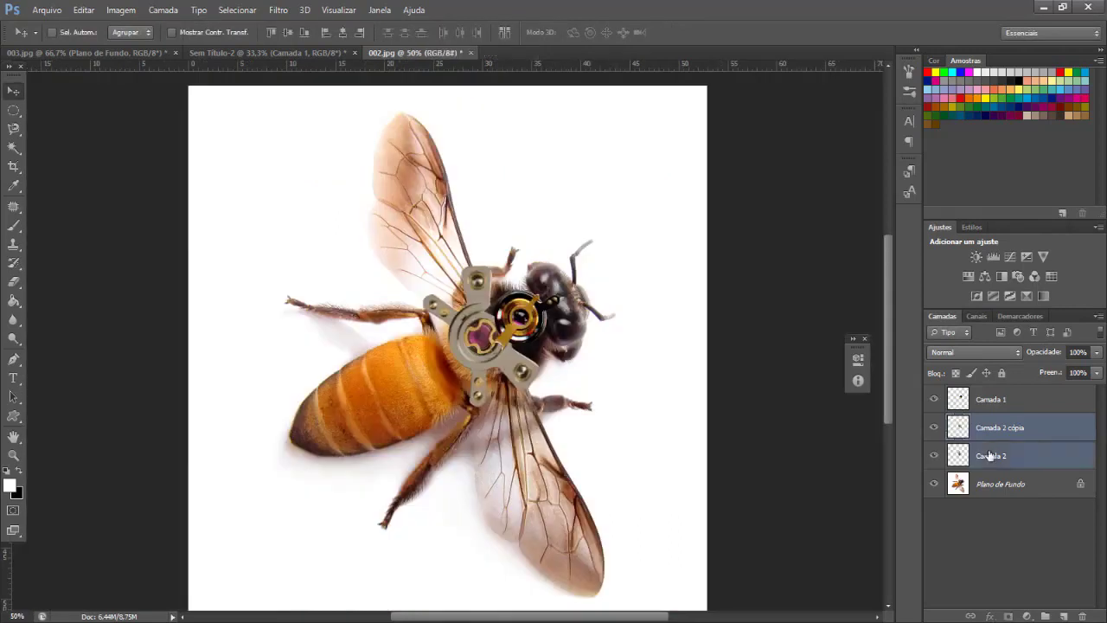
Step: Duplicate the toothed gear layer and place the copy beside the bee's eye
key("Return")
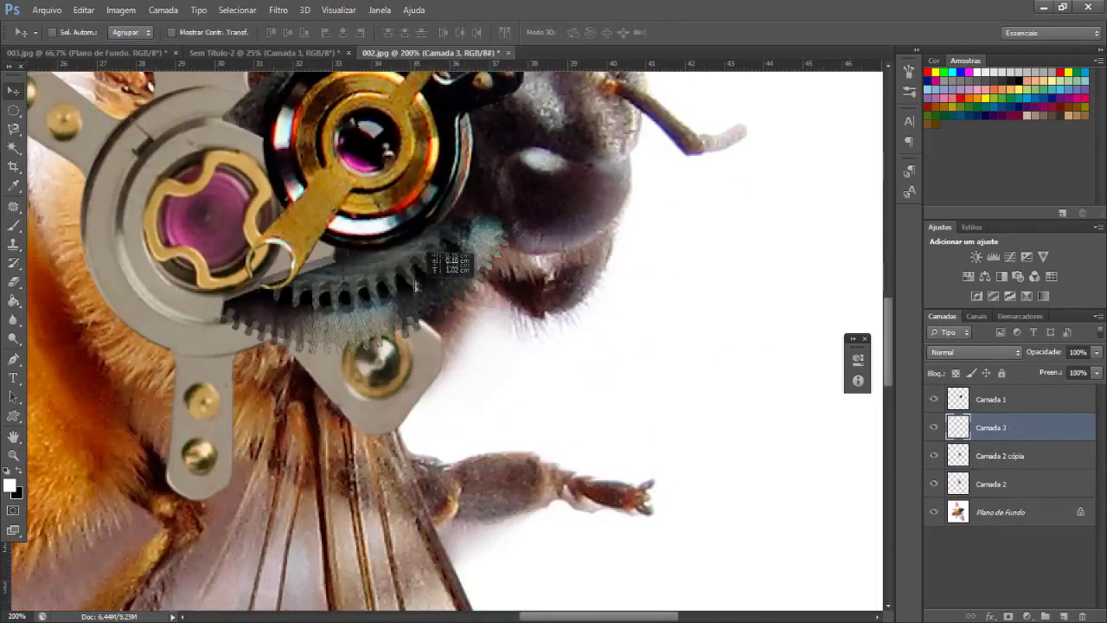
left_click_drag(418, 301, 450, 197)
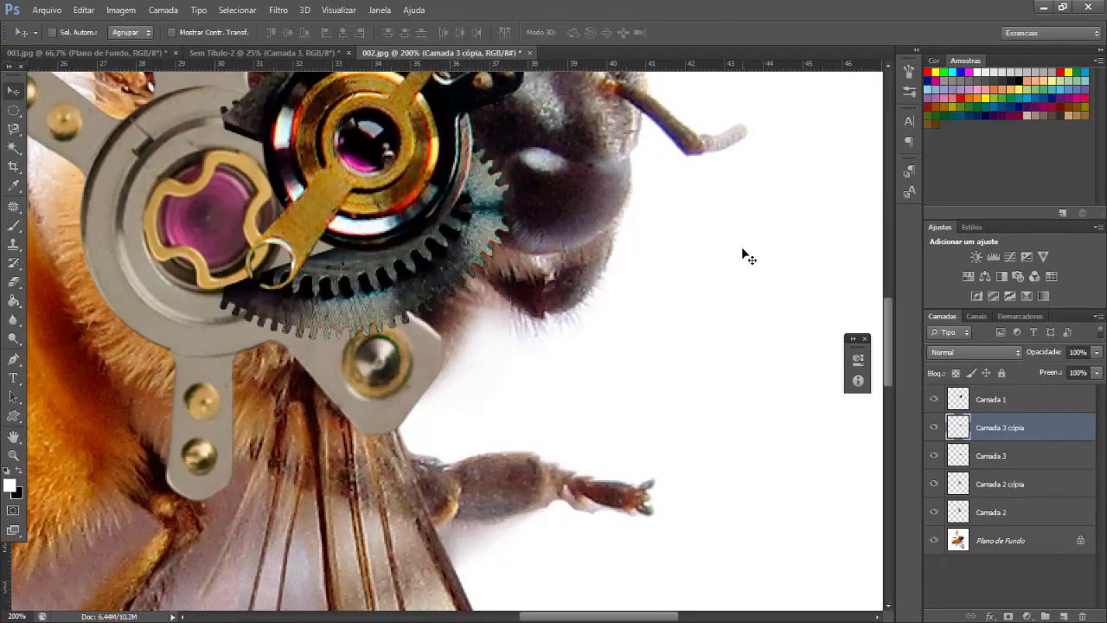
left_click_drag(449, 197, 571, 186)
key("ctrl+minus")
left_click_drag(547, 260, 499, 263)
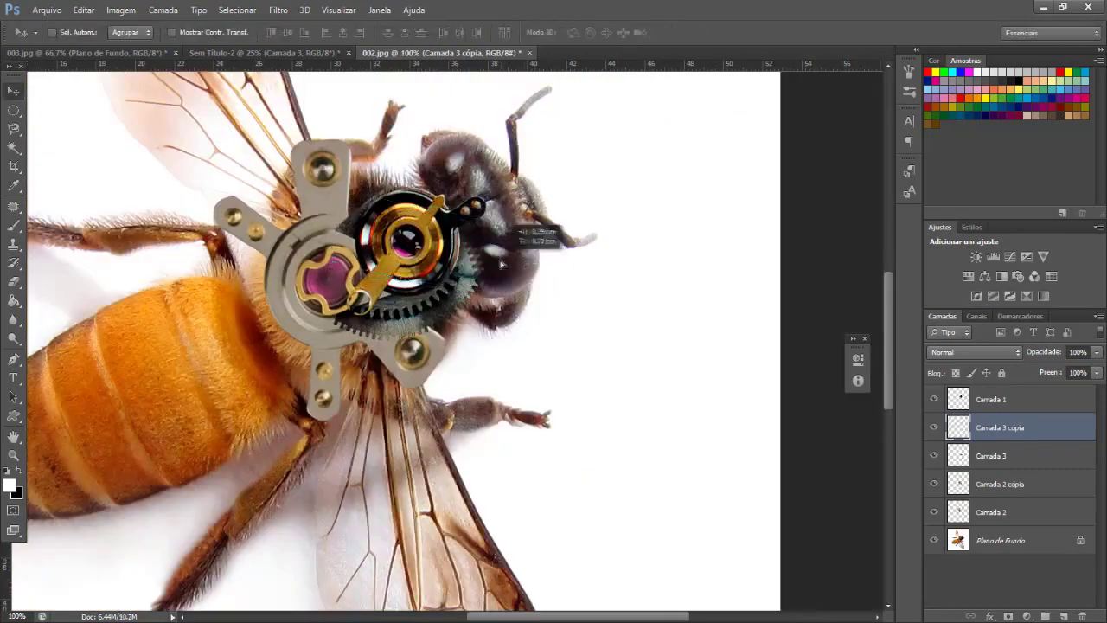
Step: Merge the gear copy into the gear layer below, touch it up, and tilt it slightly
key("ctrl+plus")
left_click(13, 110)
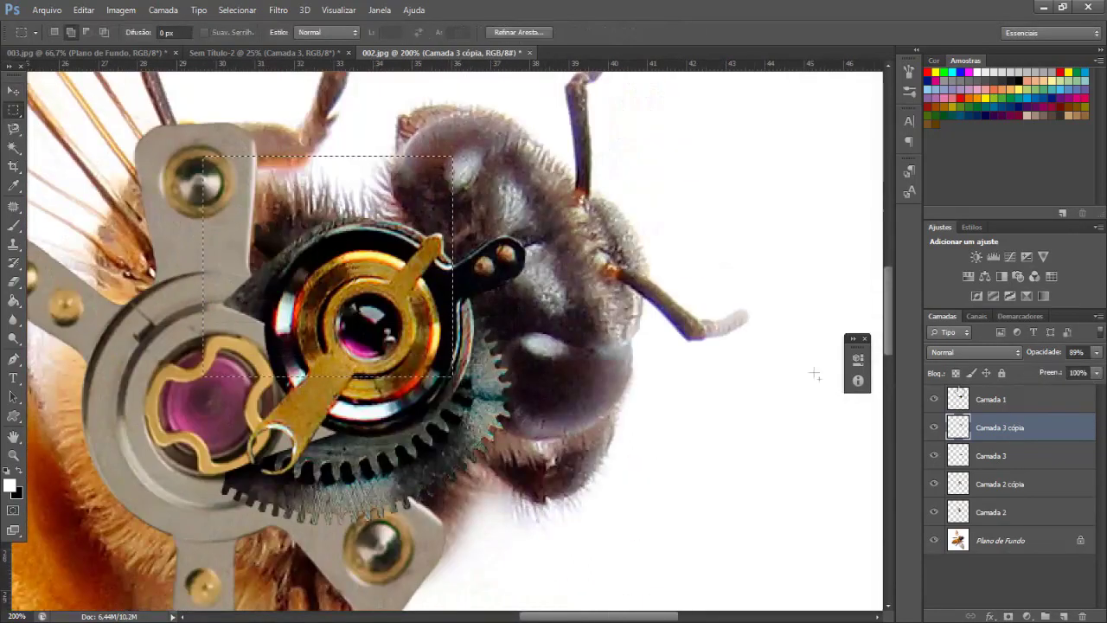
key("ctrl+e")
key("ctrl+plus")
key("s")
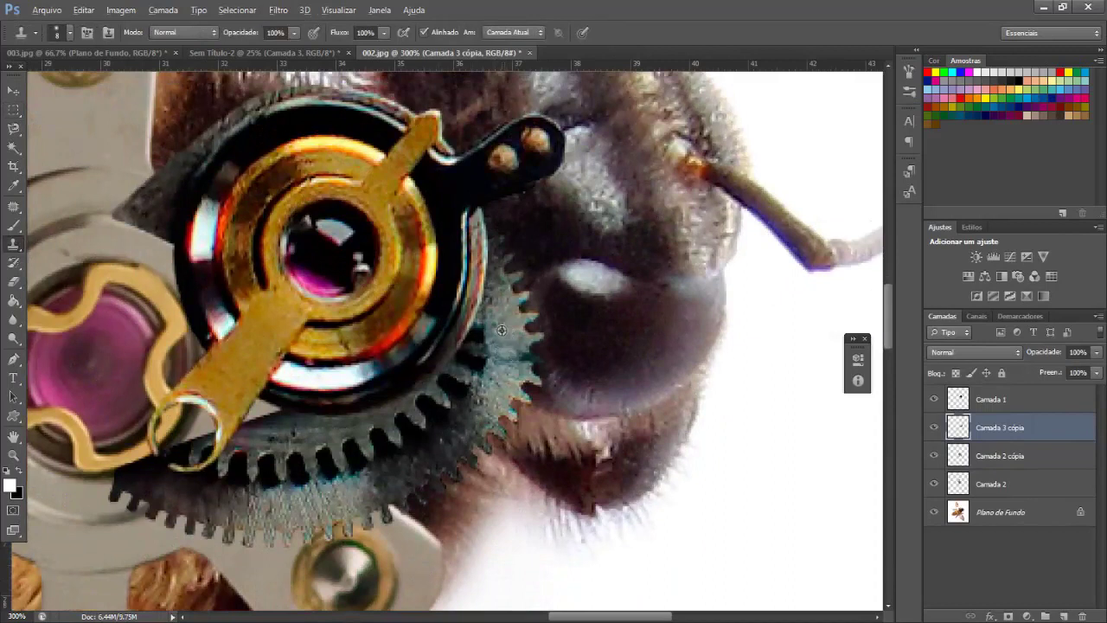
key("ctrl+minus")
key("ctrl+minus")
key("ctrl+minus")
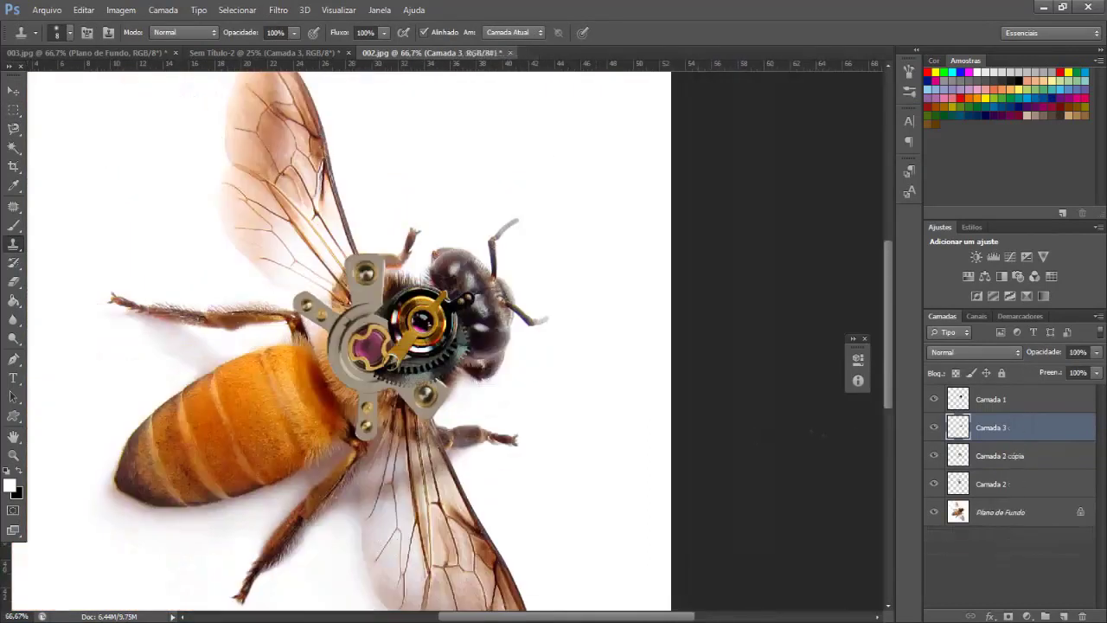
key("ctrl+t")
left_click_drag(498, 327, 501, 331)
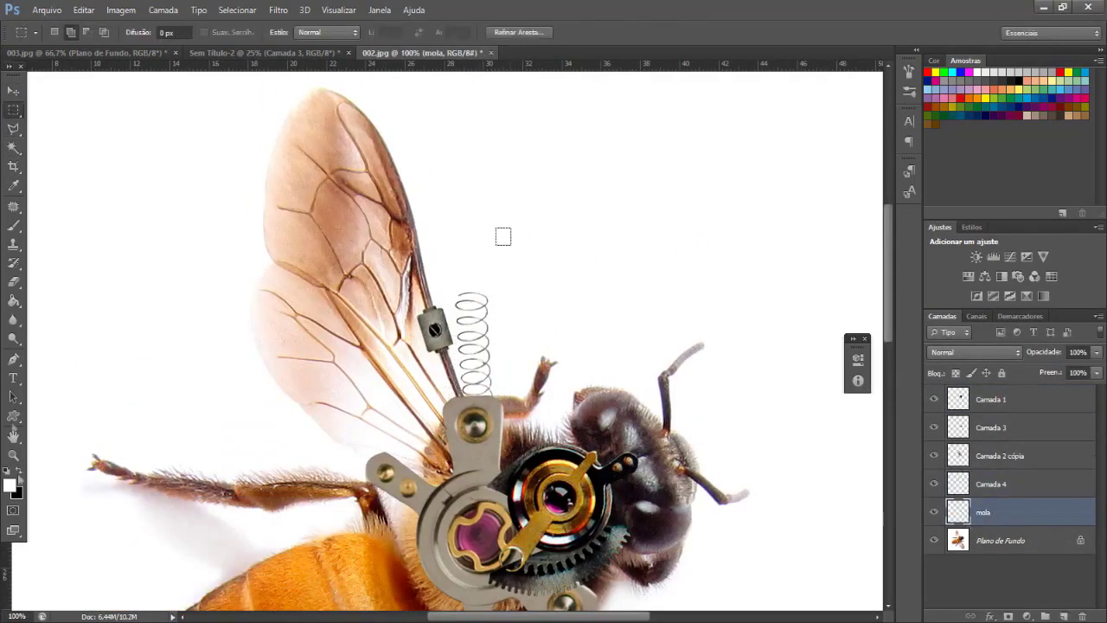
Step: Add a new empty layer above mola and transform its small black square
key("v")
left_click(1066, 616)
key("ctrl+plus")
key("ctrl+t")
key("Return")
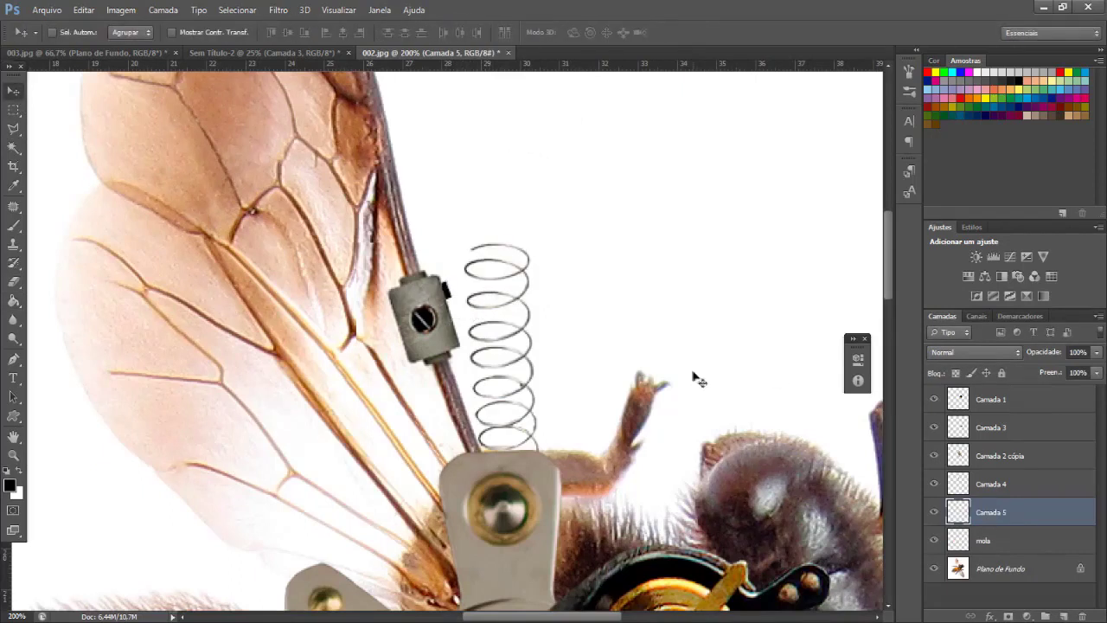
Step: Warp the mola spring layer, bending its top toward the clamp
key("ctrl+plus")
left_click(472, 267, "ctrl")
key("ctrl+t")
left_click_drag(618, 197, 519, 229)
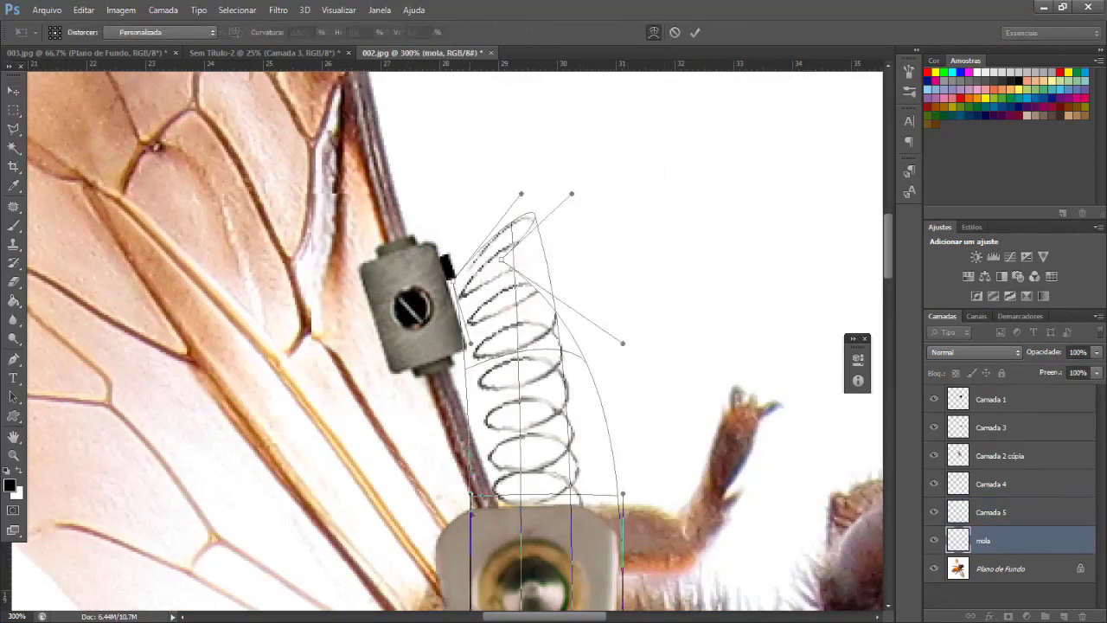
key("Return")
key("ctrl+minus")
key("ctrl+minus")
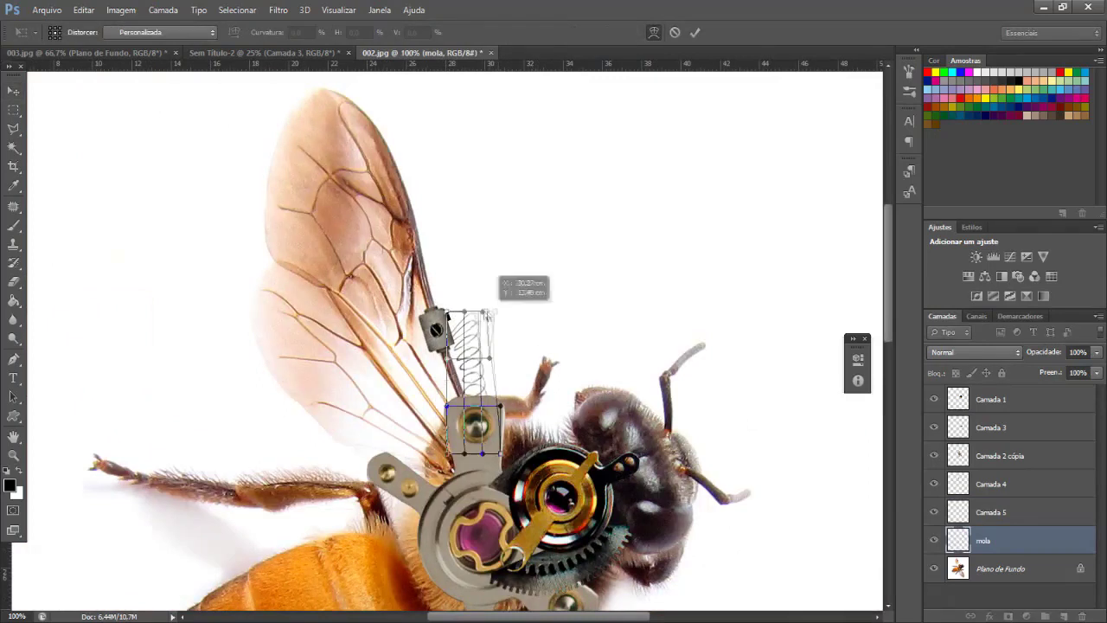
key("Return")
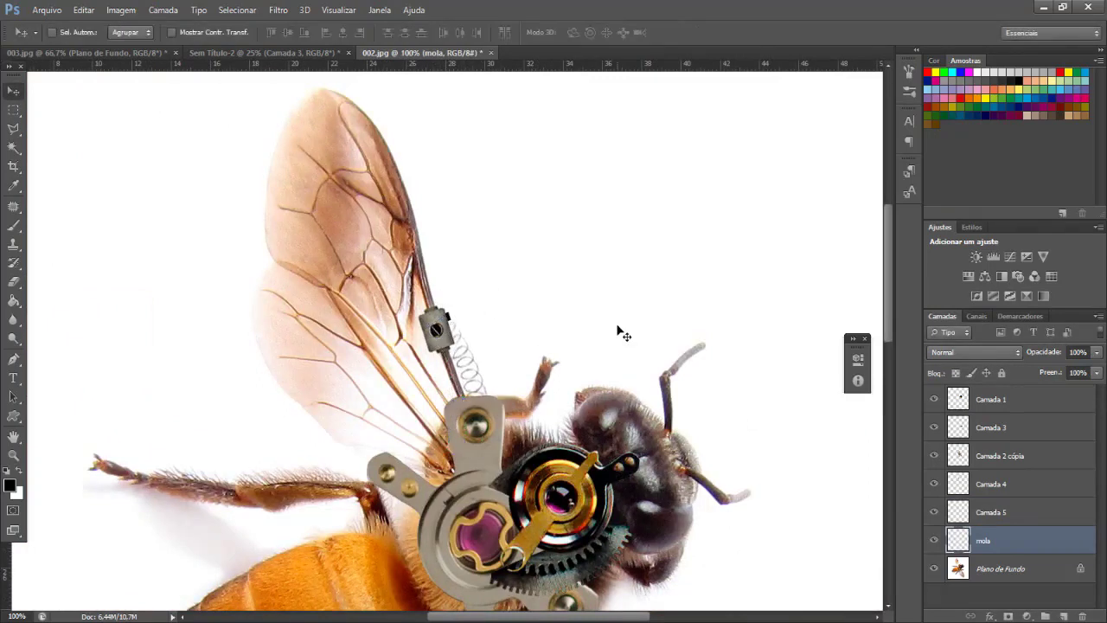
key("ctrl+plus")
key("ctrl+plus")
key("ctrl+t")
Step: Finish bending the spring, move Camada 5 above Camada 4 and merge it down
left_click_drag(584, 249, 506, 217)
key("Return")
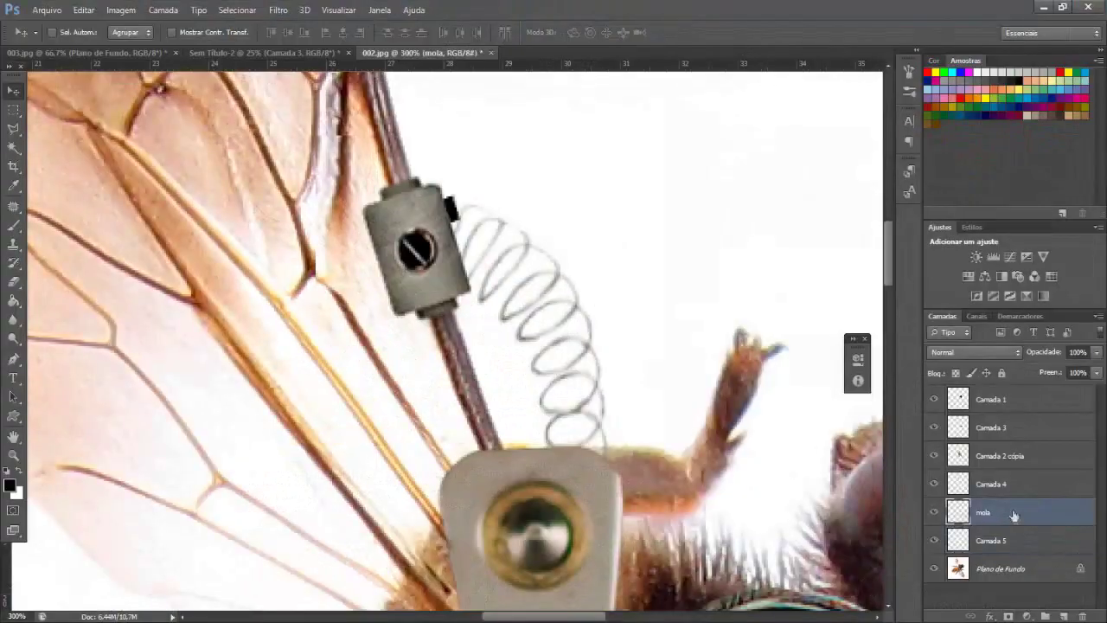
left_click_drag(1016, 513, 1014, 490)
key("ctrl+e")
Step: Give mola an Inner Shadow effect and move it below Camada 4
double_click(1010, 484)
key("Escape")
double_click(1011, 484)
key("Return")
key("ctrl+t")
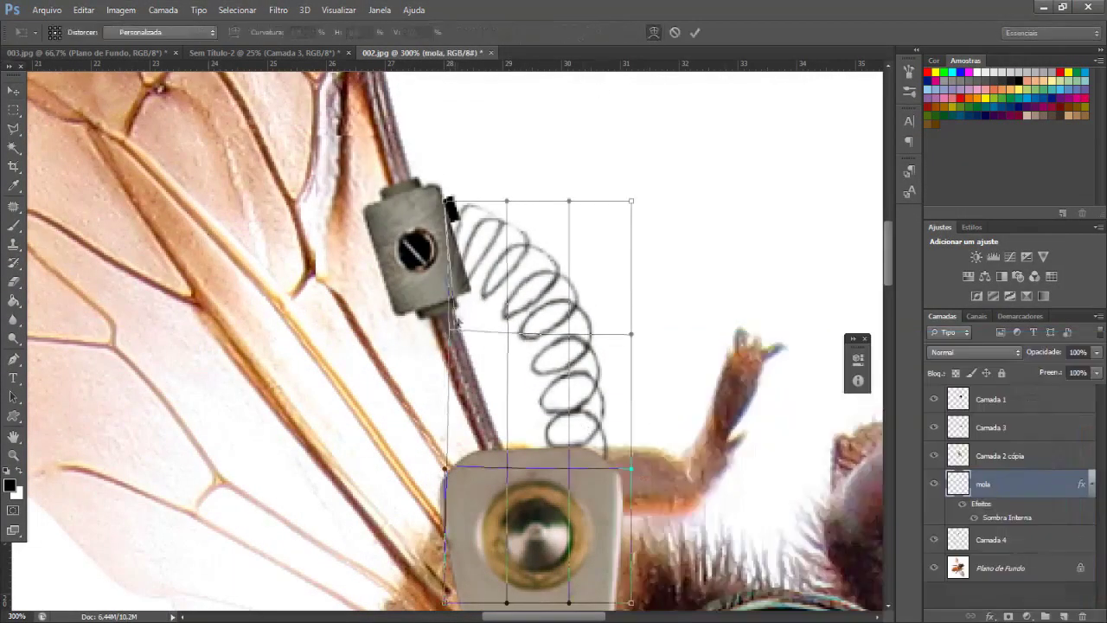
key("Escape")
key("ctrl+minus")
key("ctrl+0")
key("ctrl+bracketleft")
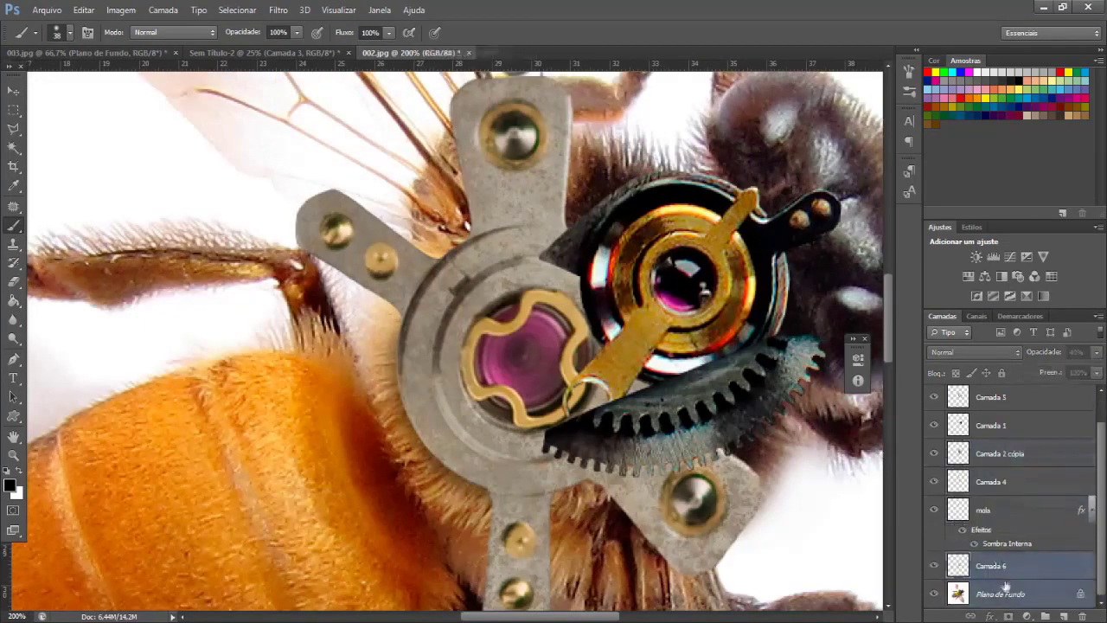
Step: Flip the Camada 2 cópia spring-and-clamp copy vertically for the lower wing
left_click(939, 490)
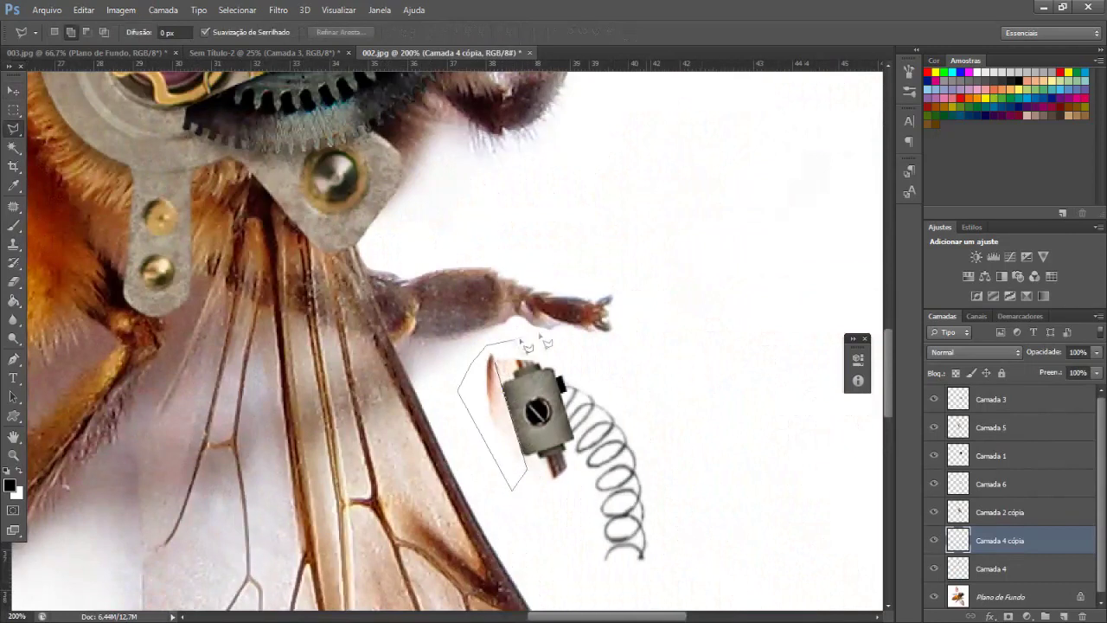
key("ctrl+t")
right_click(605, 346)
left_click(674, 583)
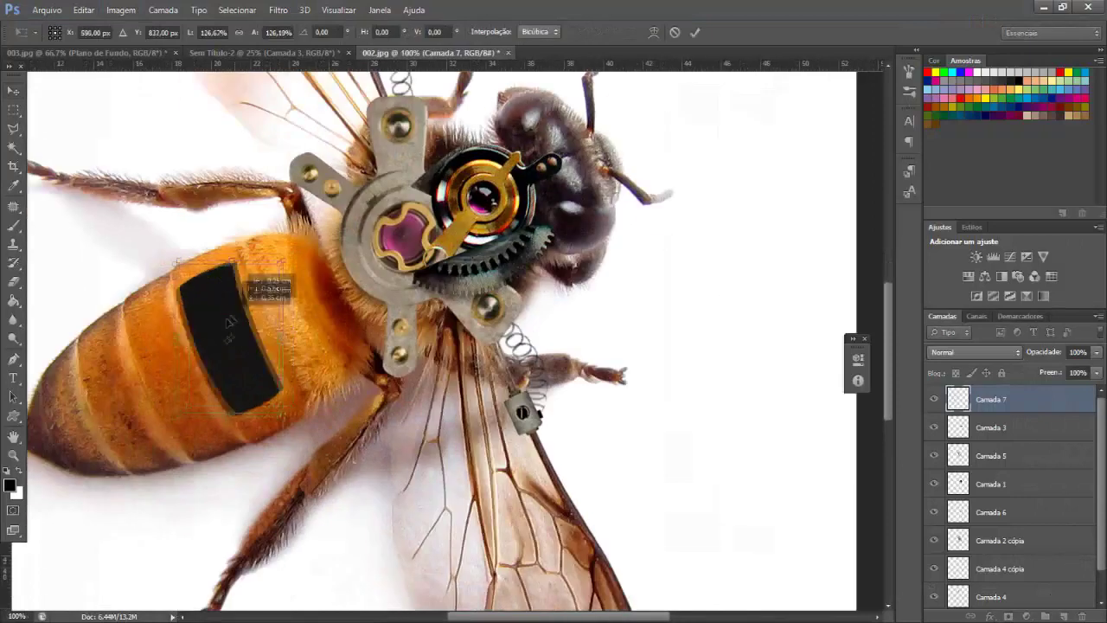
right_click(230, 321)
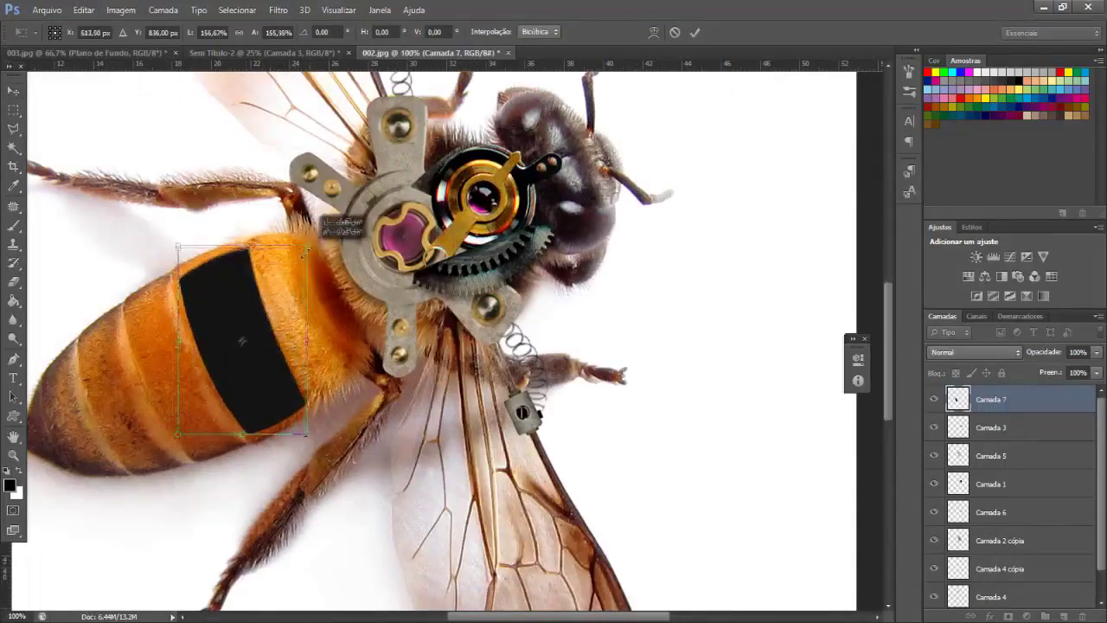
Step: Warp the black band along the abdomen's curve, then go to the watch photo document
left_click_drag(260, 285, 257, 256)
key("Return")
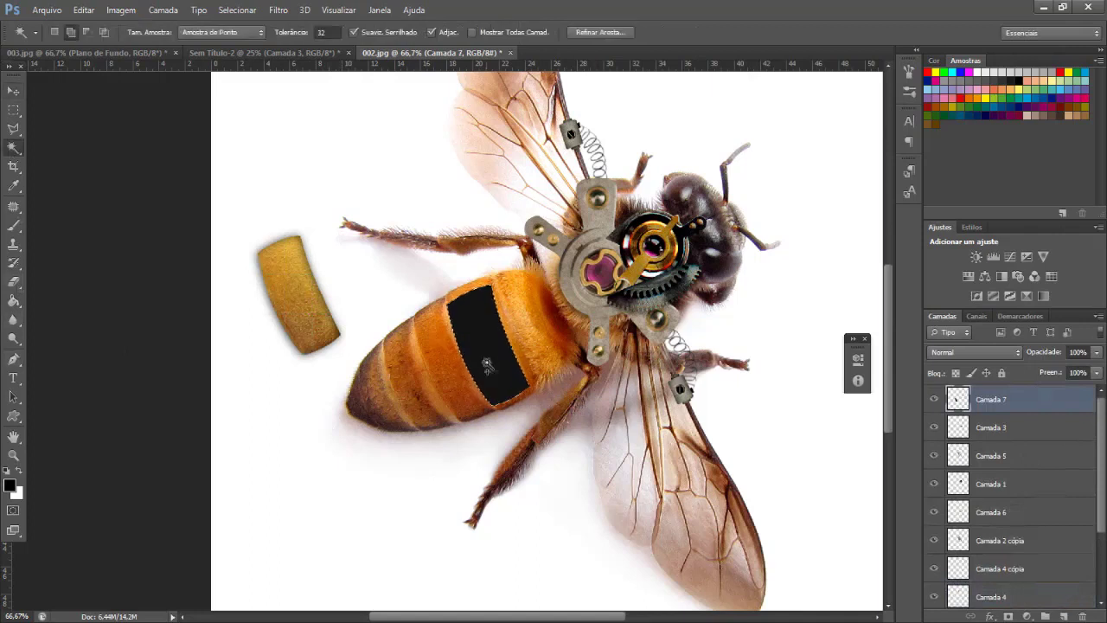
left_click(87, 53)
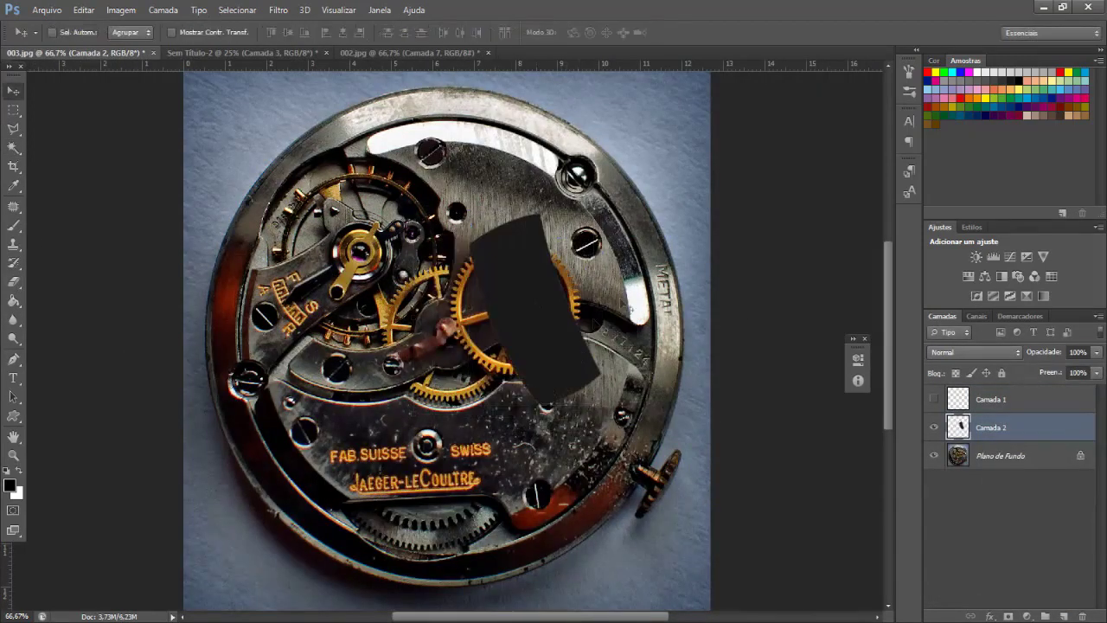
Step: Unlock the watch background and clip the gear layer Camada 9 inside the black band
double_click(994, 458)
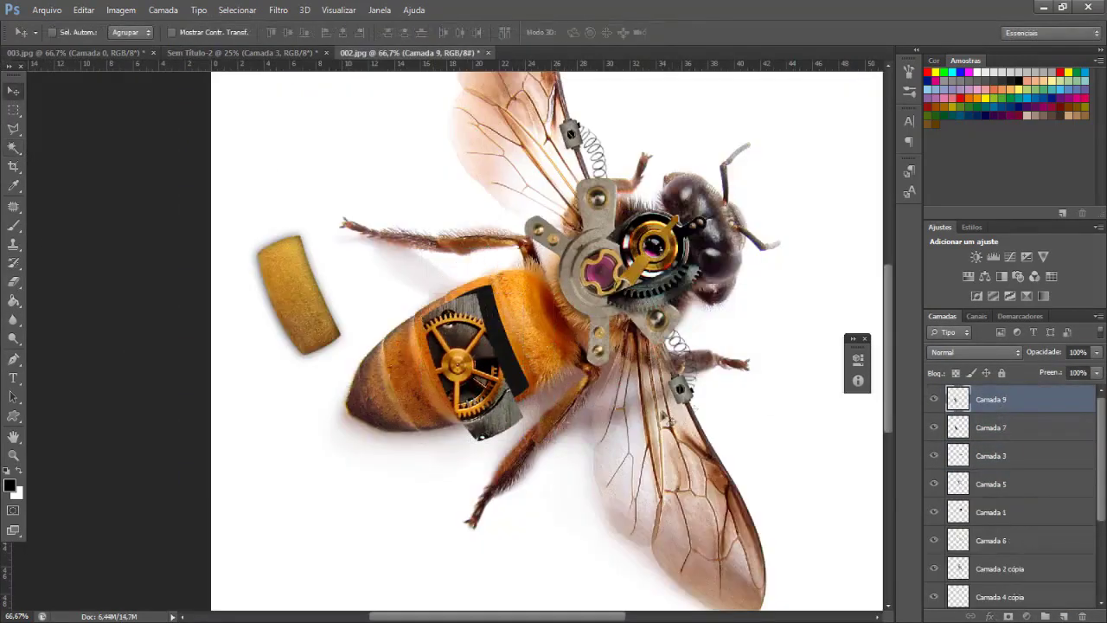
key("Return")
left_click(998, 428)
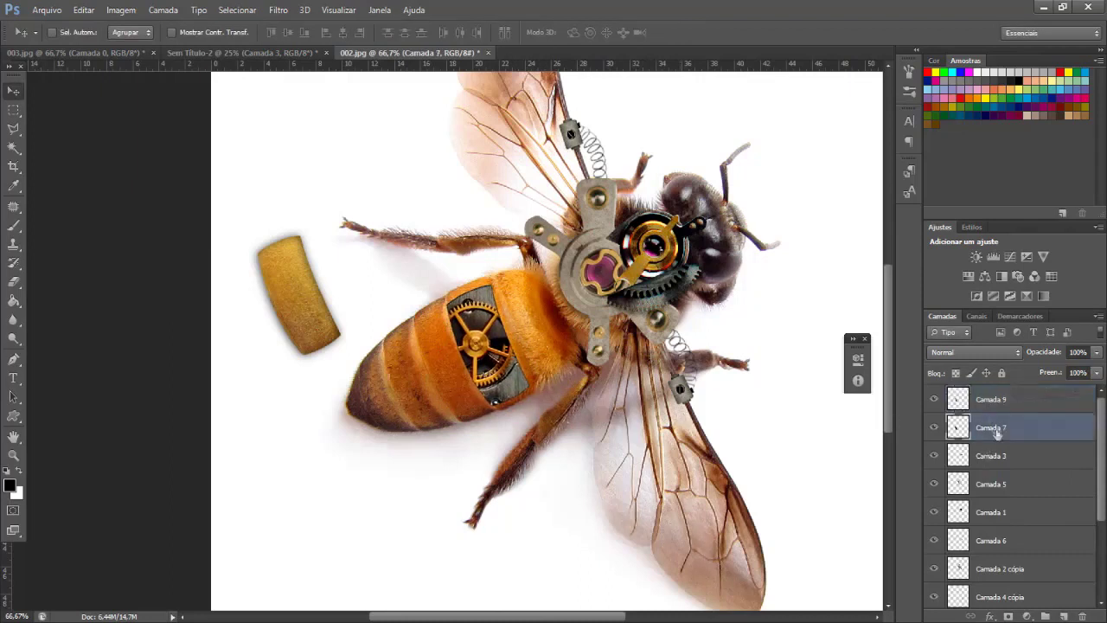
key("alt+bracketright")
key("ctrl+plus")
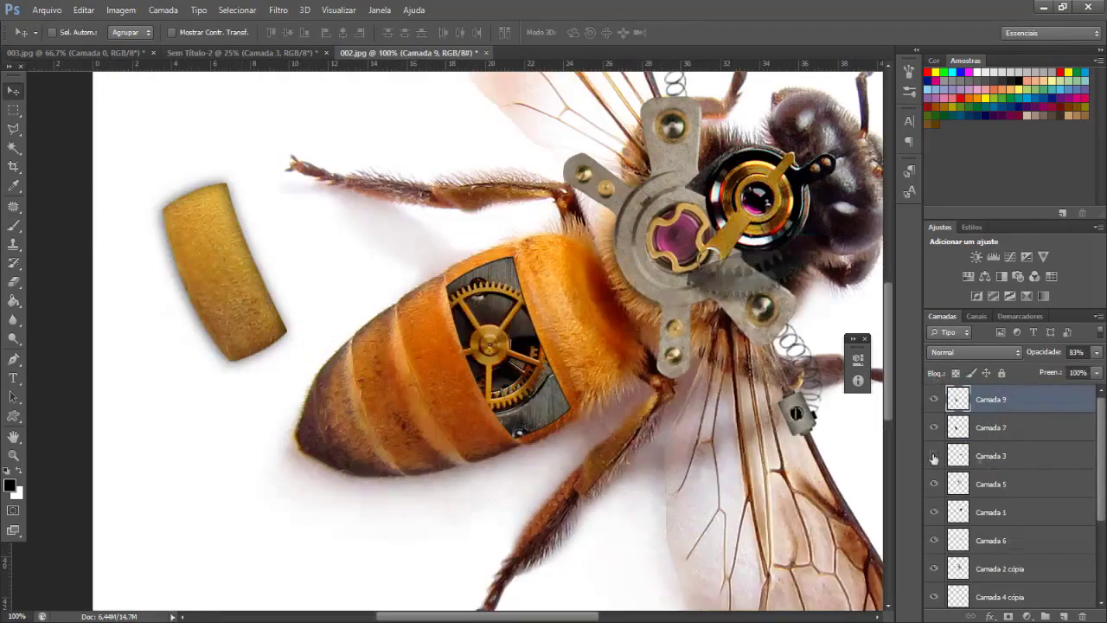
Step: Duplicate the gears, rotate the copy over the abdomen and nudge it lower left
key("ctrl+j")
key("ctrl+t")
left_click_drag(501, 346, 532, 381)
key("Return")
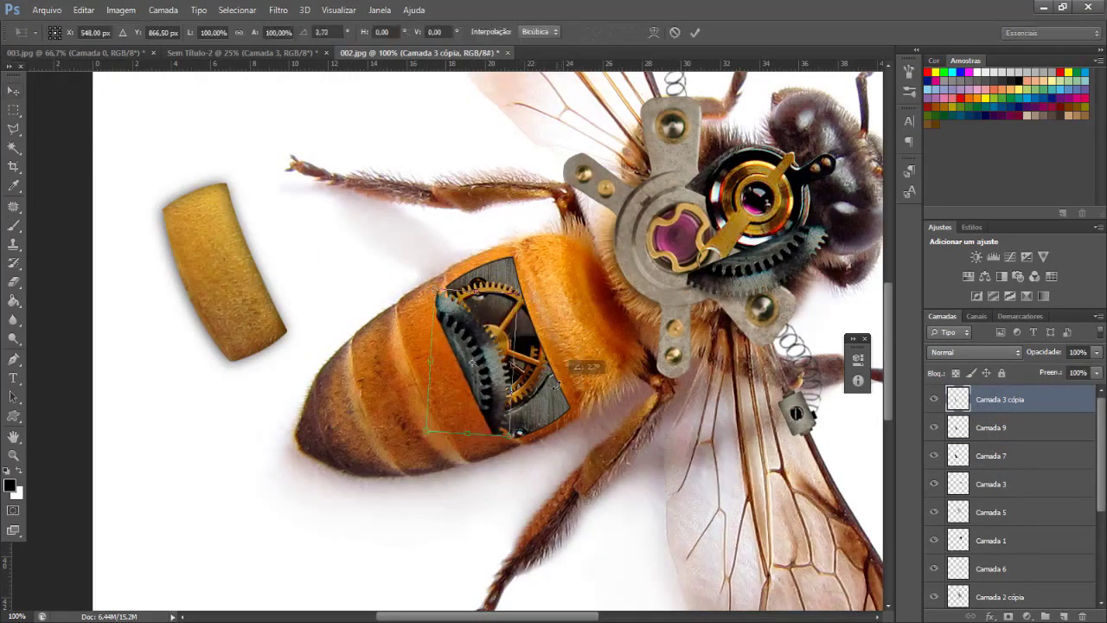
key("w")
left_click(958, 456, "ctrl")
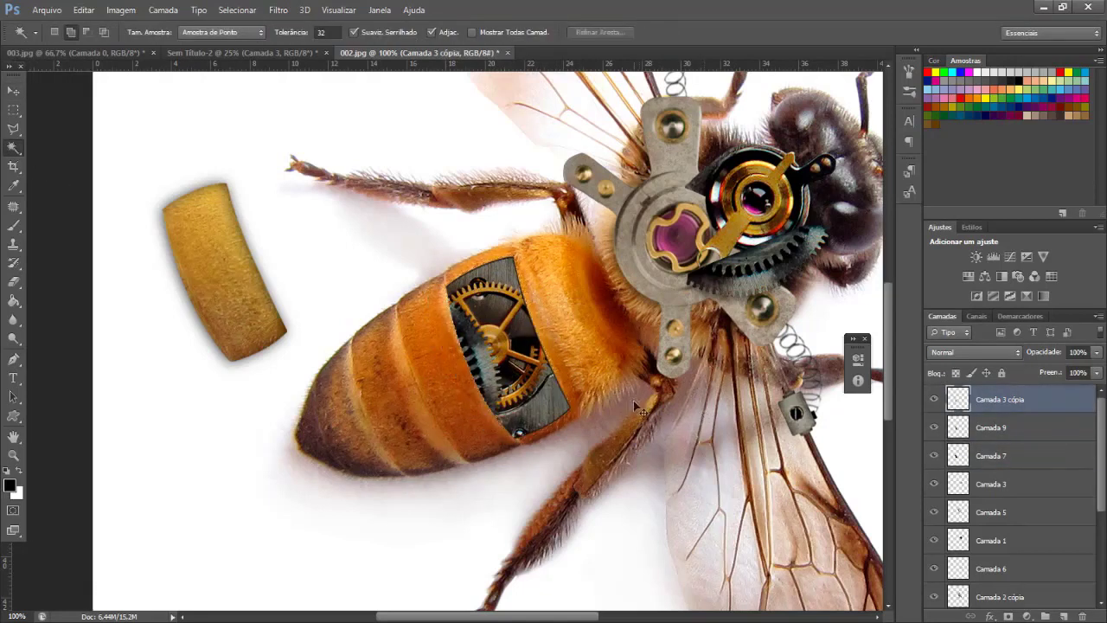
key("v")
key("Left")
key("Left")
key("Left")
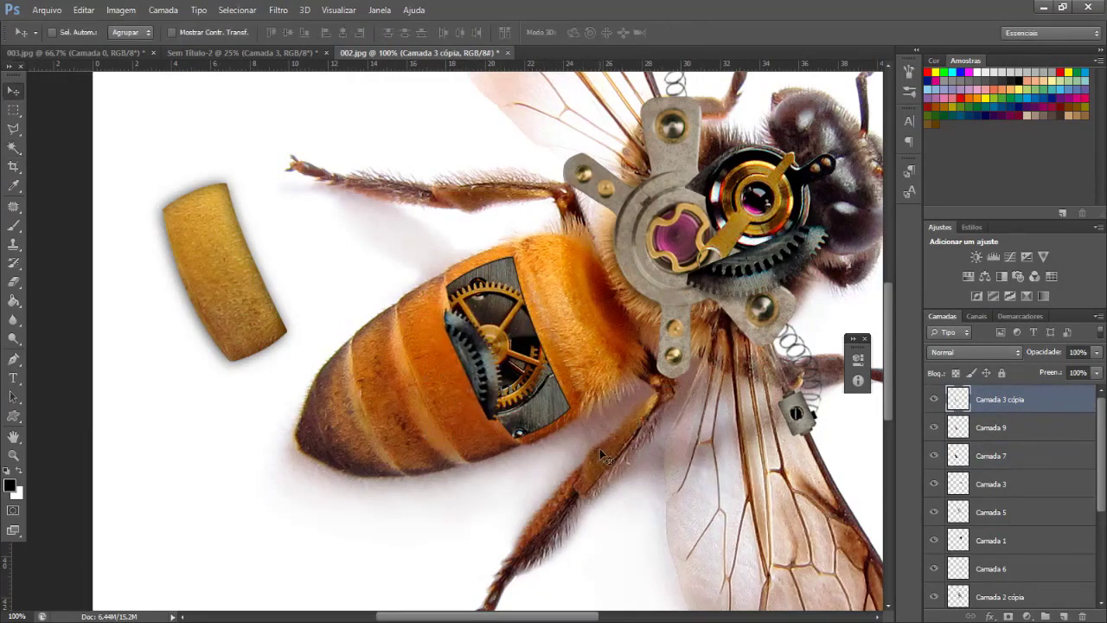
Step: Reselect the gear area, choose a brush preset and set the new Camada 10's opacity
left_click(958, 456, "ctrl")
key("w")
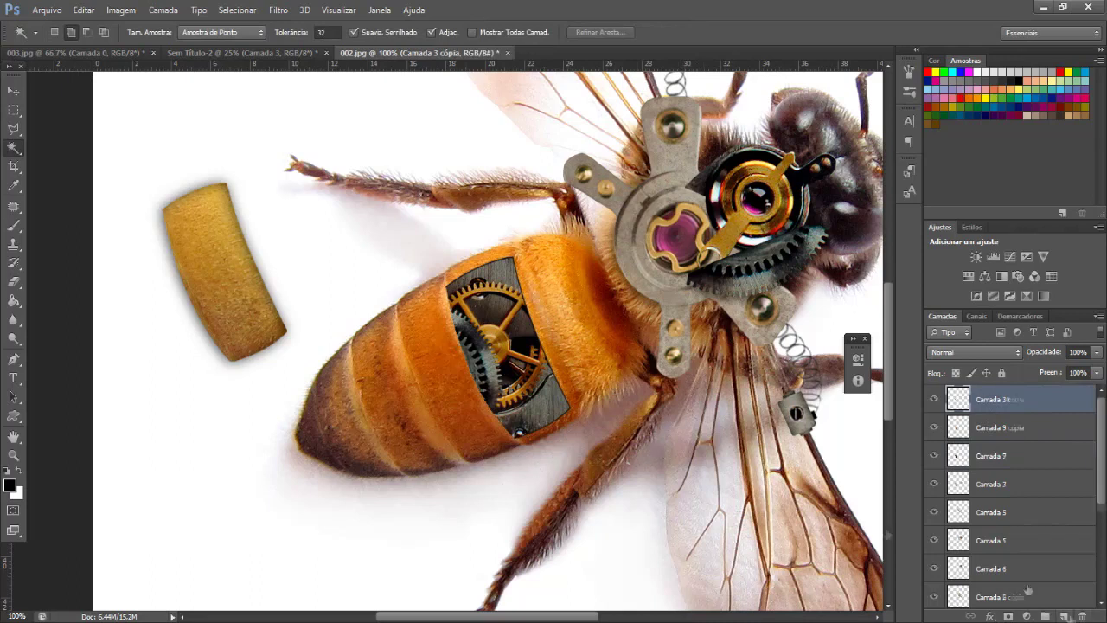
left_click(13, 227)
left_click(70, 32)
key("Escape")
left_click(1096, 352)
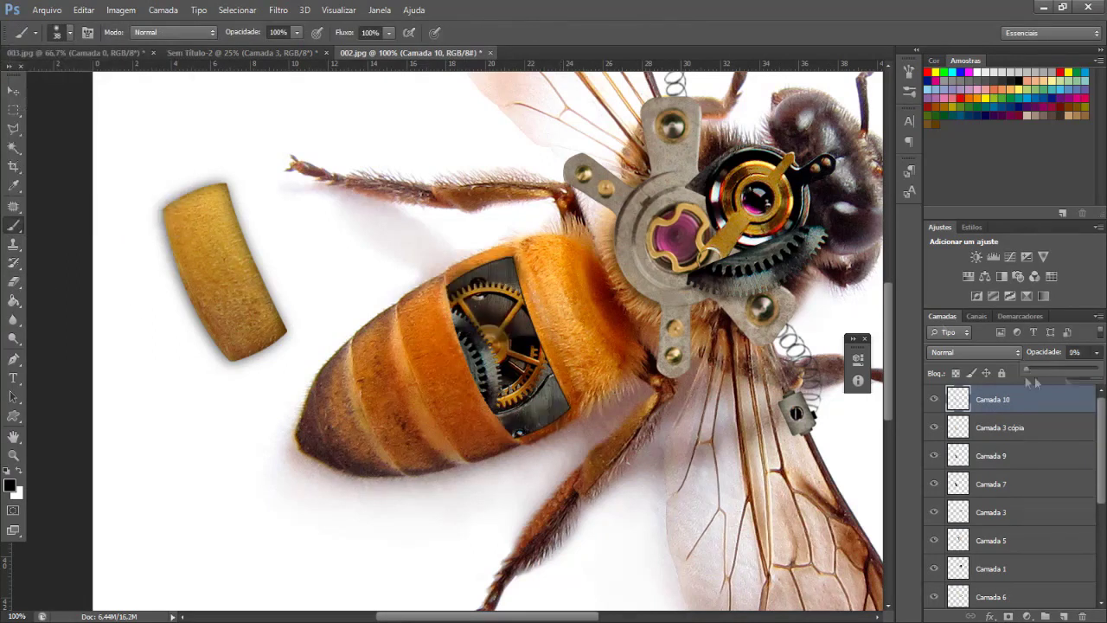
Step: Delete the empty Camada 10 layer and burn the gears on Camada 9 to darken them
key("Delete")
key("o")
left_click(991, 428)
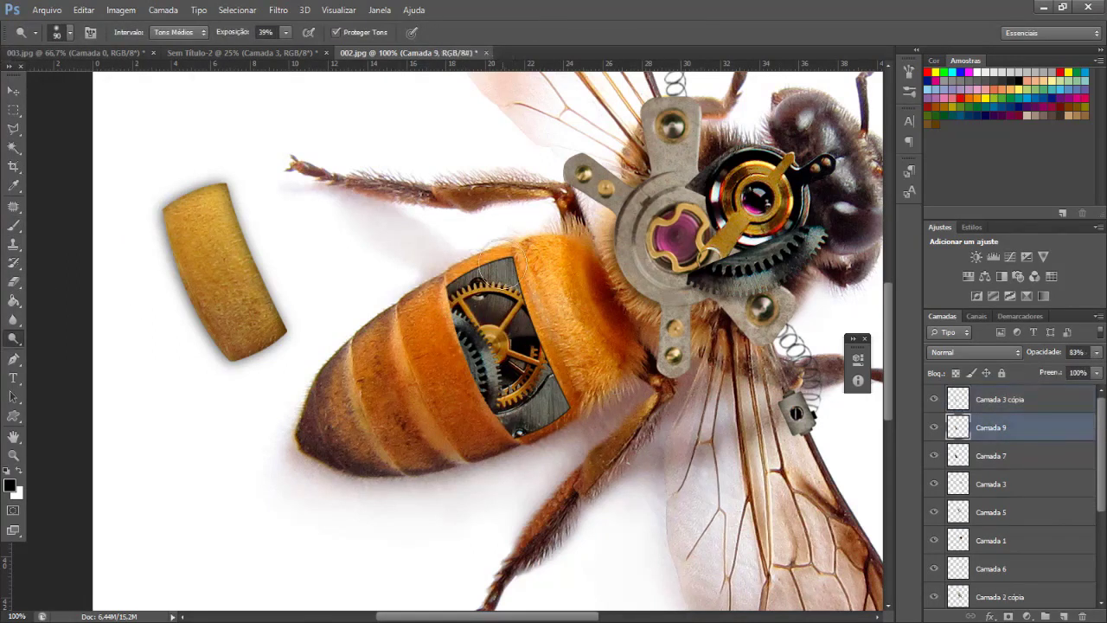
left_click_drag(484, 294, 506, 277)
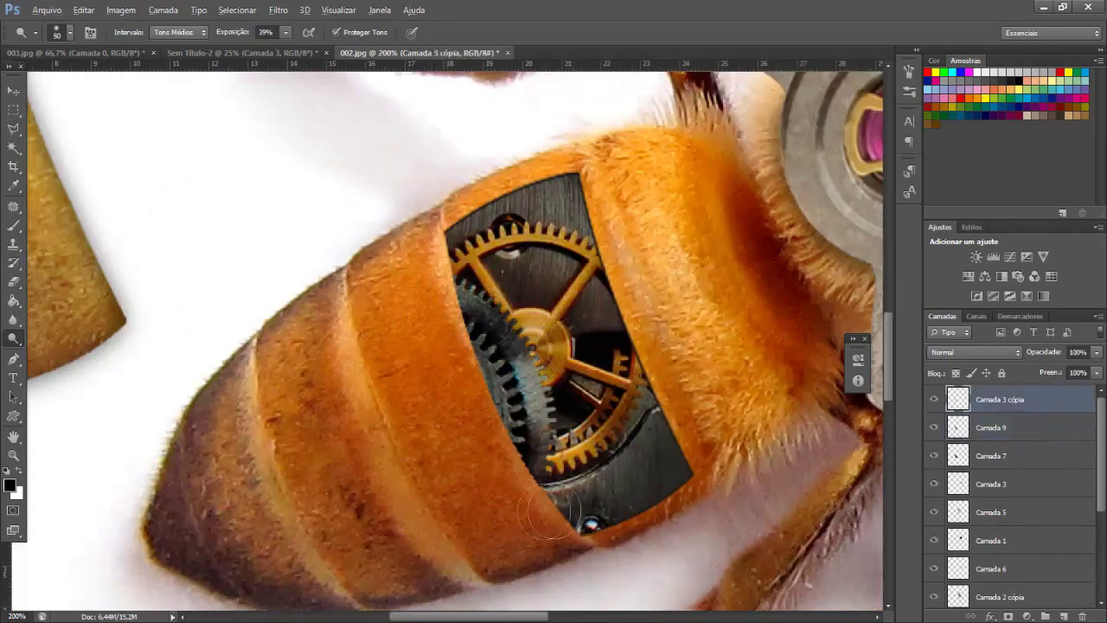
key("alt+bracketleft")
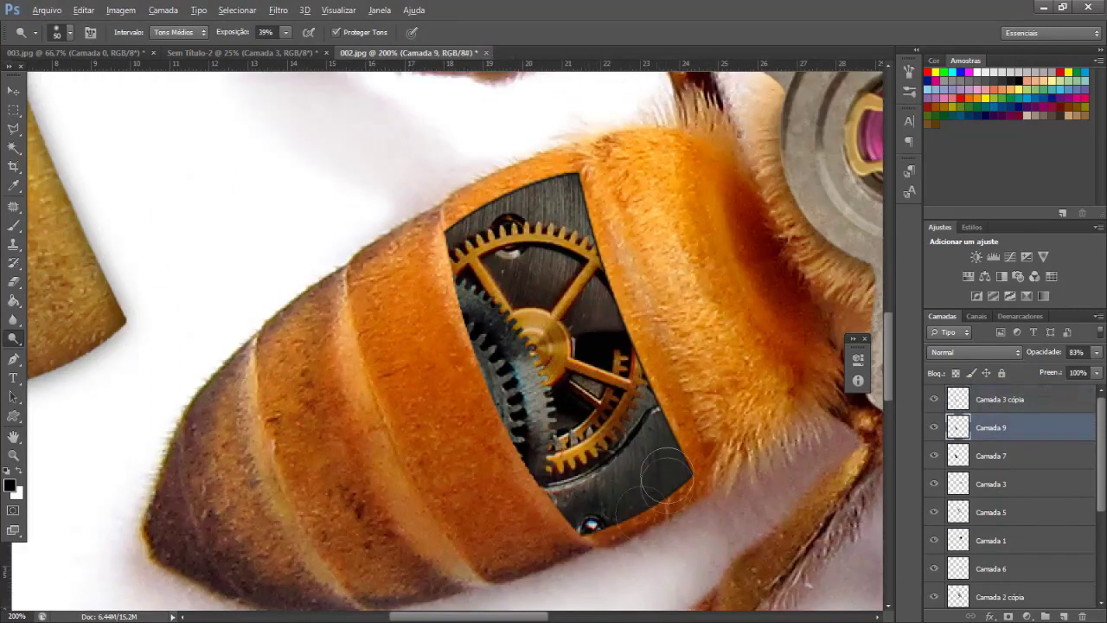
key("alt+bracketright")
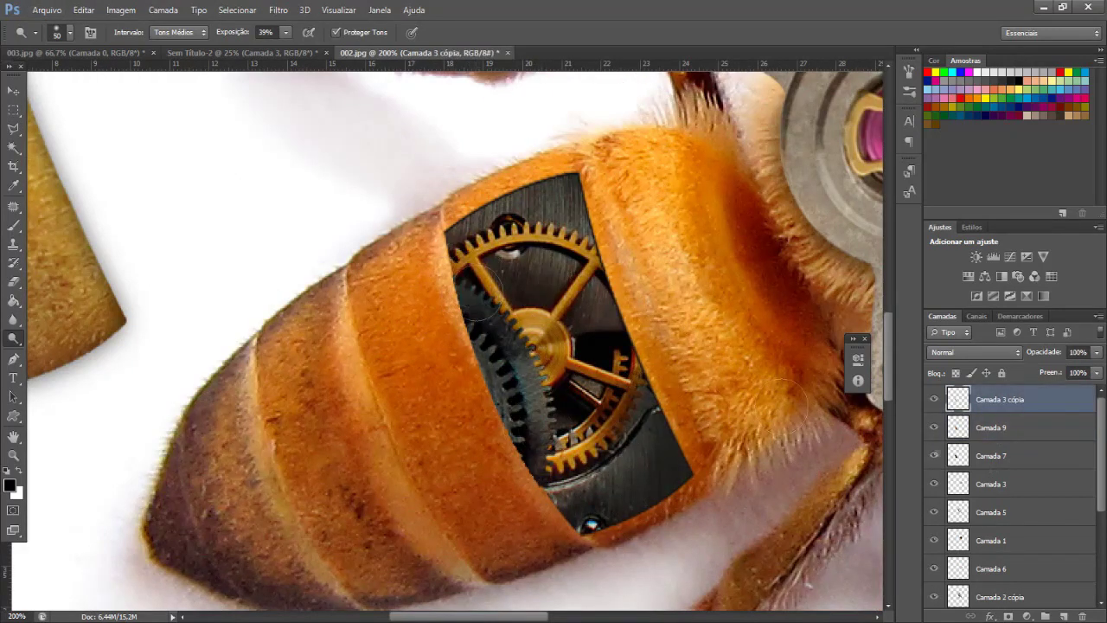
key("alt+bracketleft")
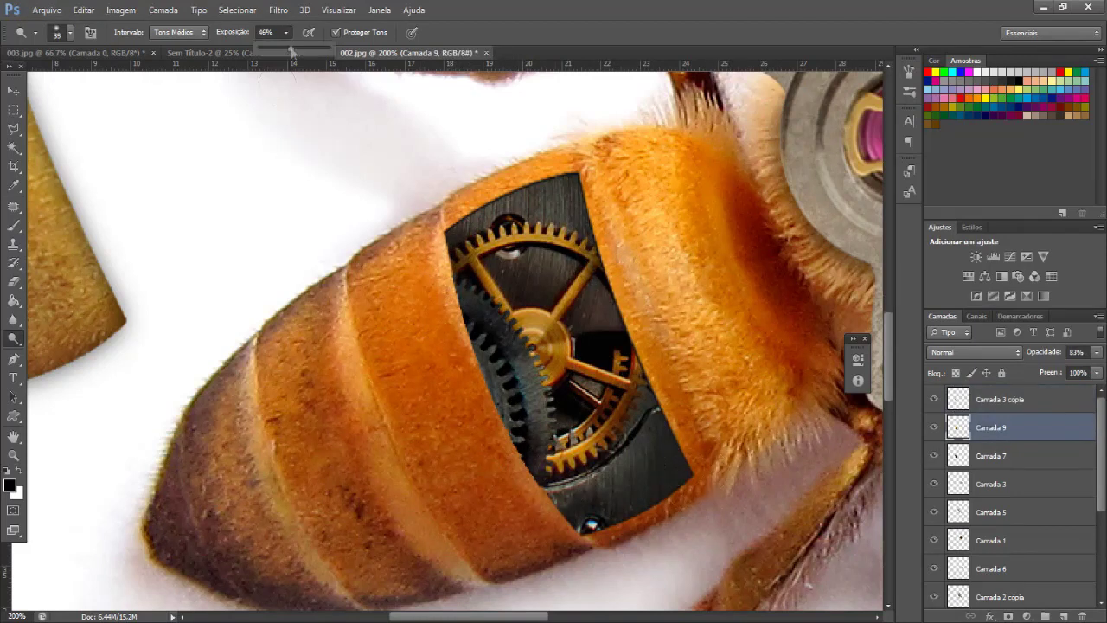
key("ctrl+plus")
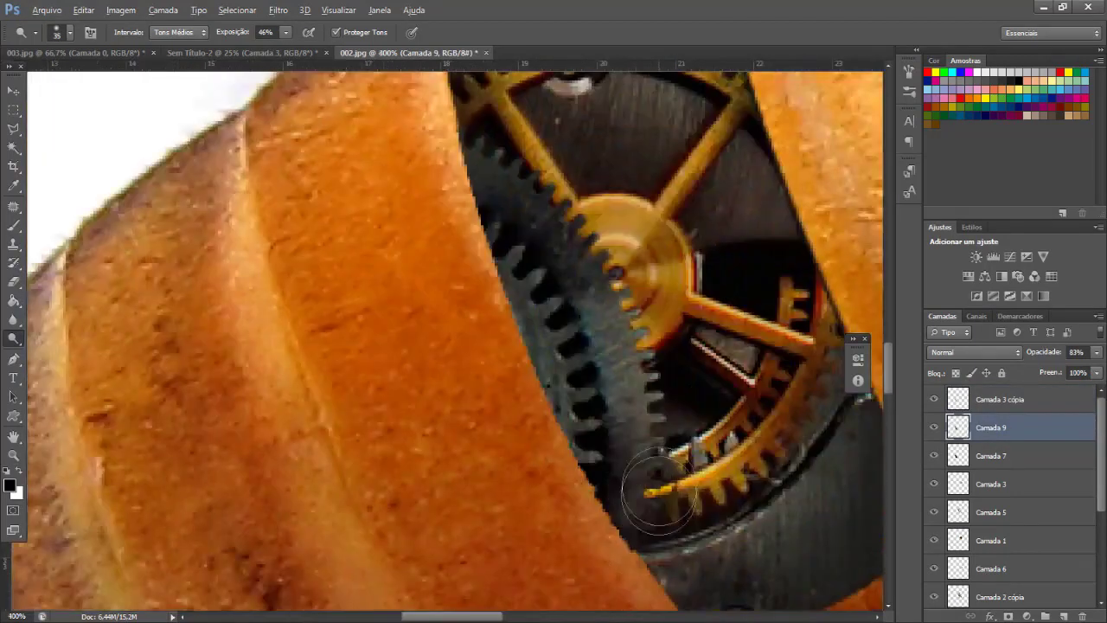
Step: Add a low-opacity layer below Camada 3 cópia, then reselect Camada 9 with the Burn tool
left_click(19, 231)
key("ctrl+shift+alt+n")
left_click_drag(1097, 352, 1056, 378)
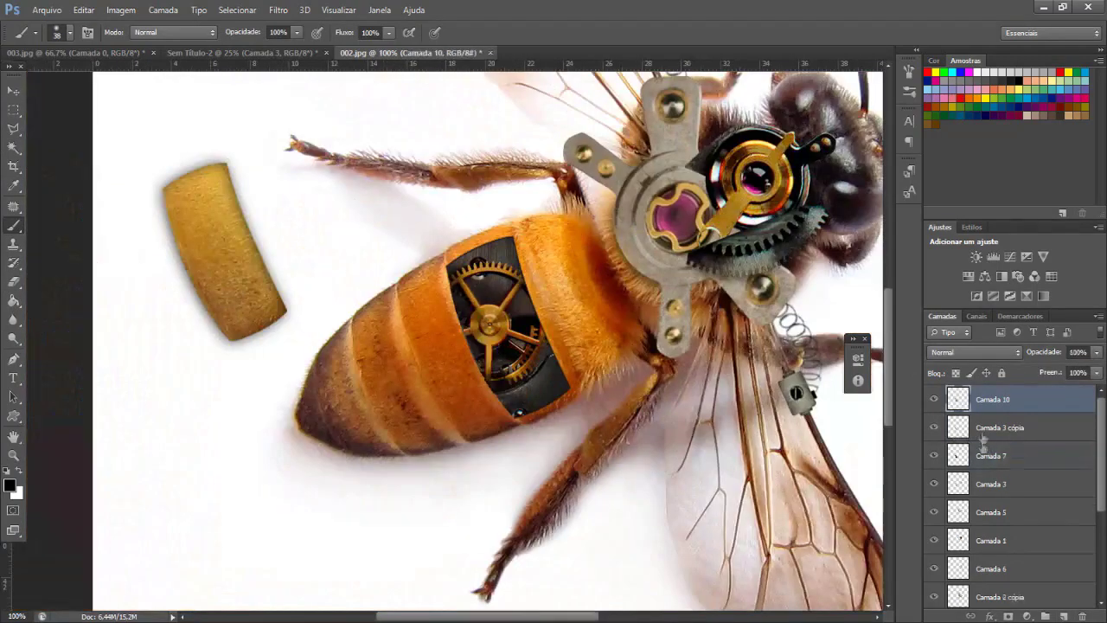
left_click_drag(983, 441, 1021, 439)
left_click(1008, 455)
left_click(13, 339)
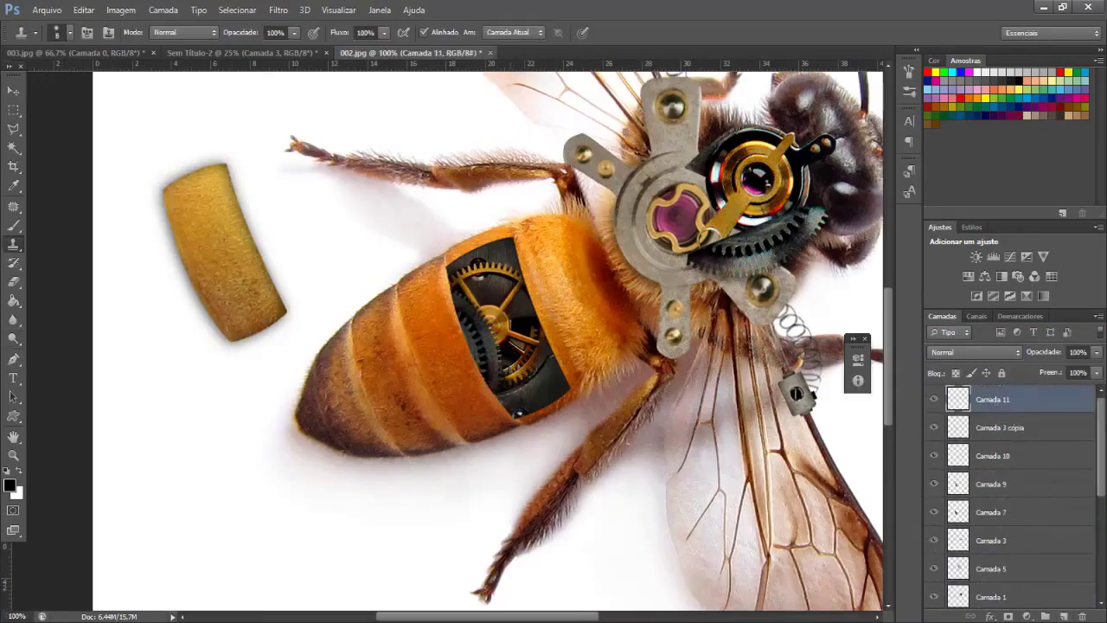
Step: Zoom in on the watch's winding crown in 003.jpg and outline it with the Polygonal Lasso
scroll(538, 308, "up", 1)
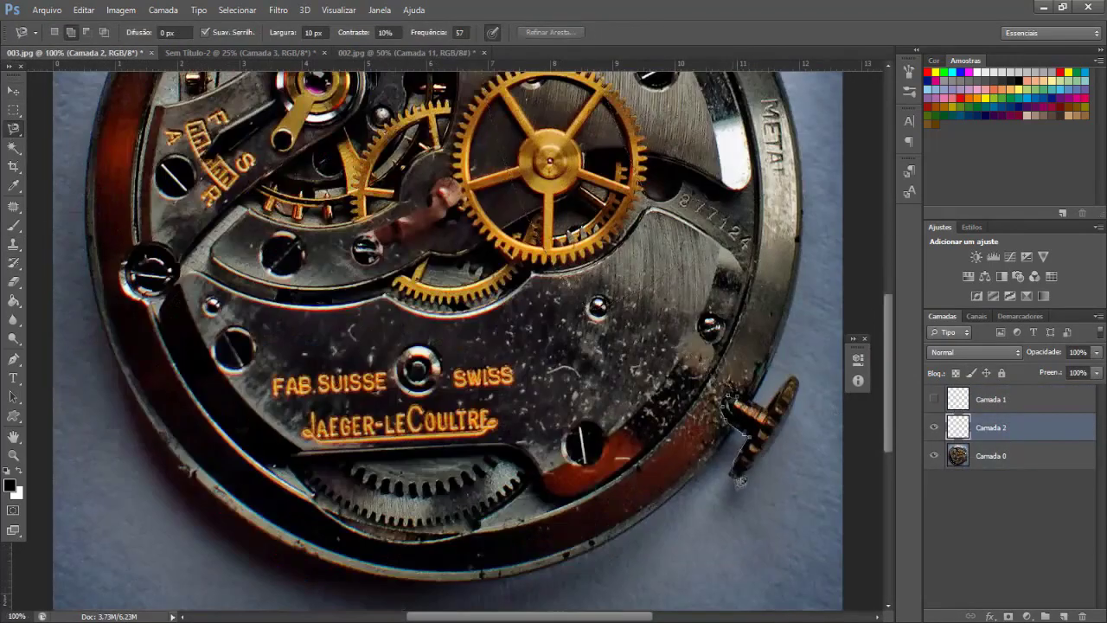
key("ctrl+plus")
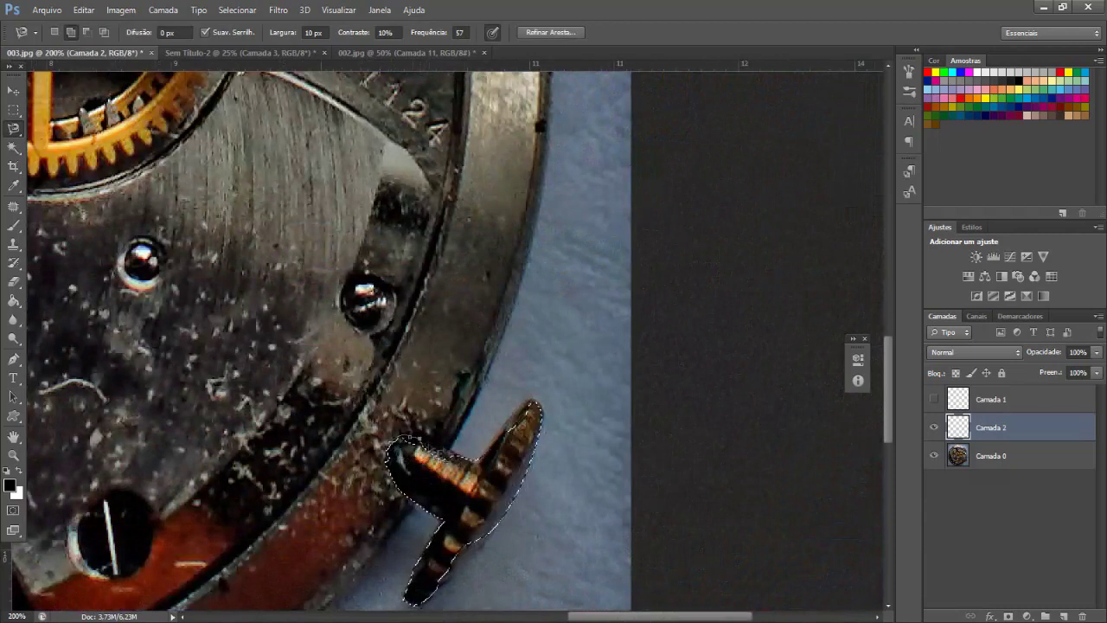
key("shift+l")
key("shift+l")
scroll(463, 534, "down", 2)
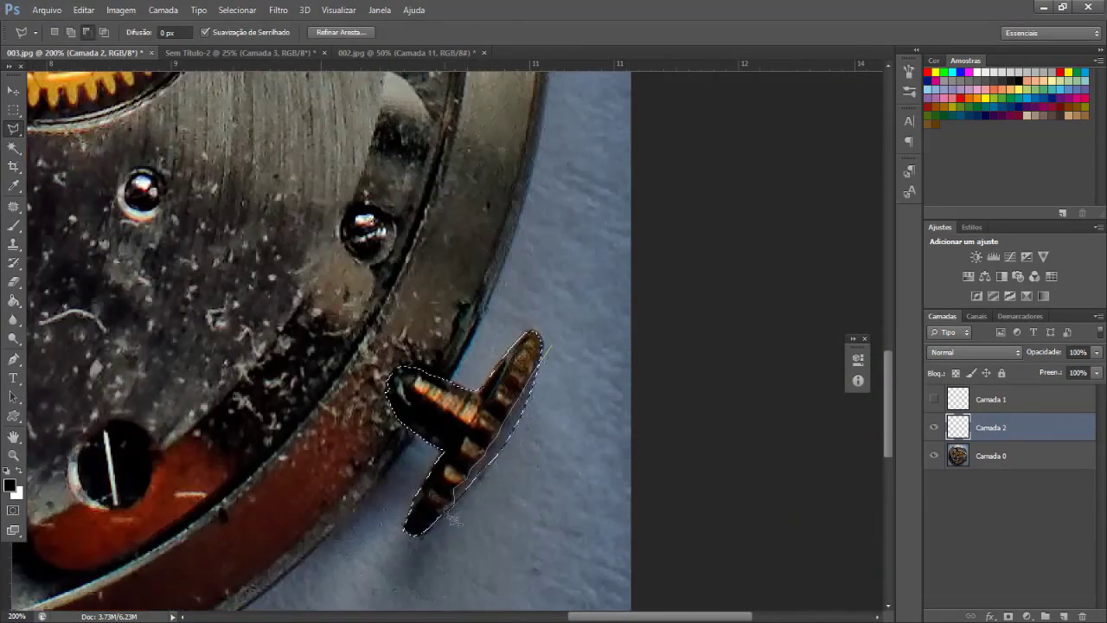
key("ctrl+j")
key("Return")
key("alt+bracketleft")
key("ctrl+plus")
Step: Paste the crown into 002.jpg, rotate and shrink it, and position it below the abdomen
key("ctrl+c")
key("ctrl+Tab")
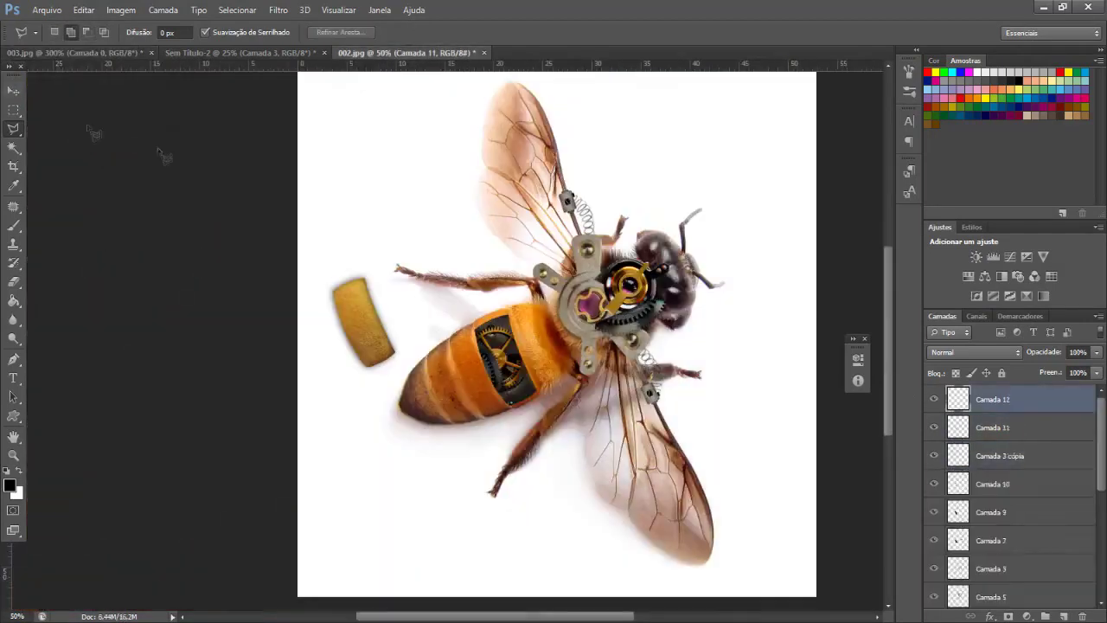
key("ctrl+v")
key("ctrl+plus")
key("ctrl+plus")
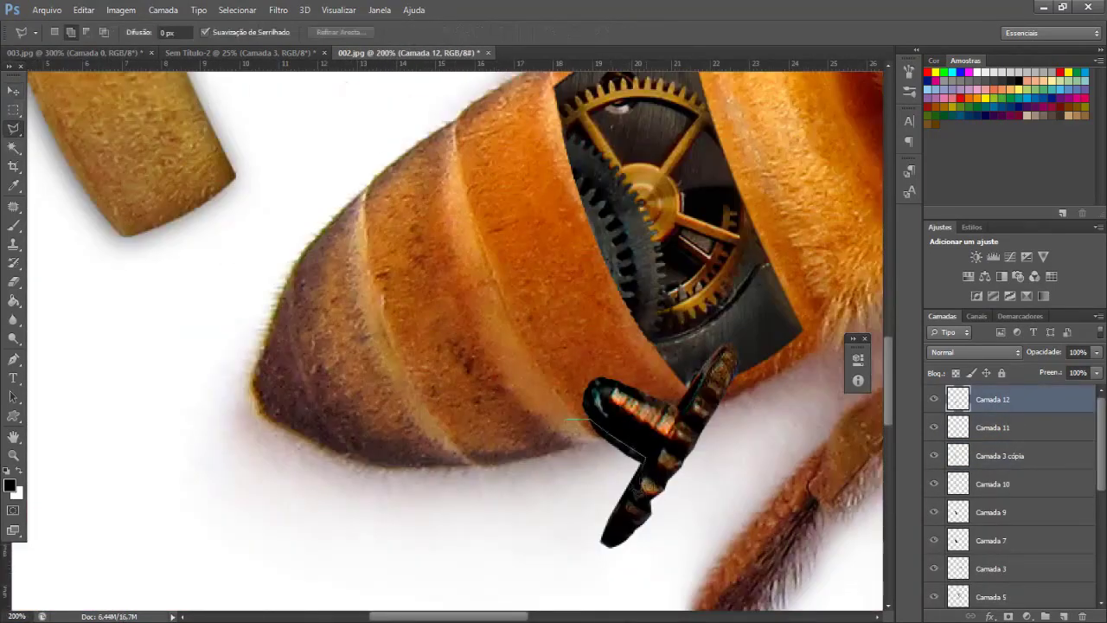
key("ctrl+t")
left_click_drag(787, 458, 735, 519)
key("Return")
key("v")
left_click_drag(632, 467, 677, 484)
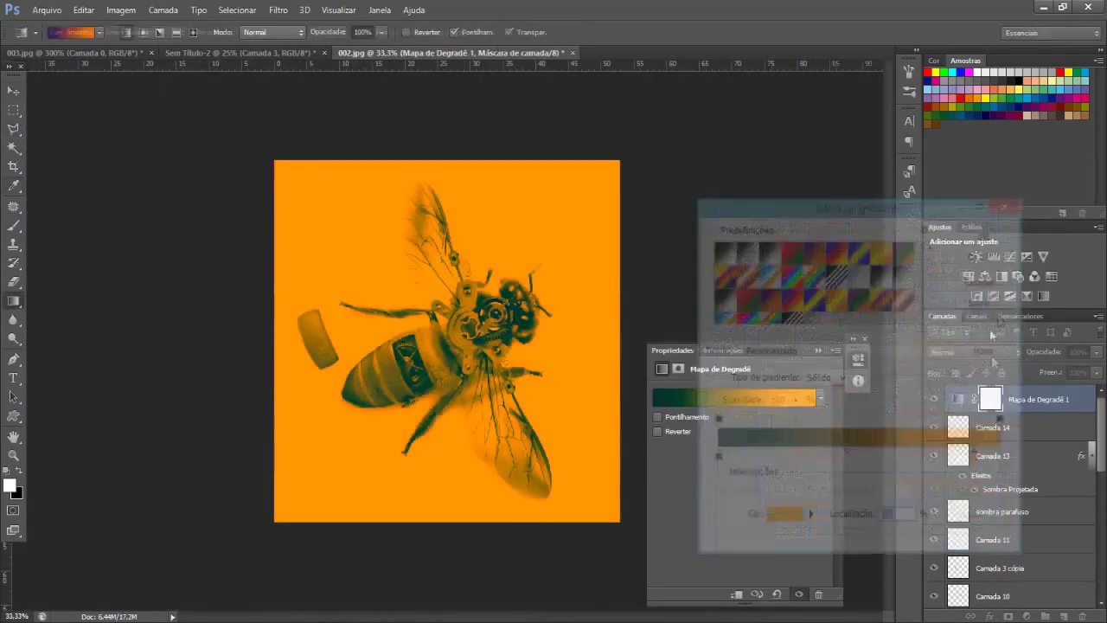